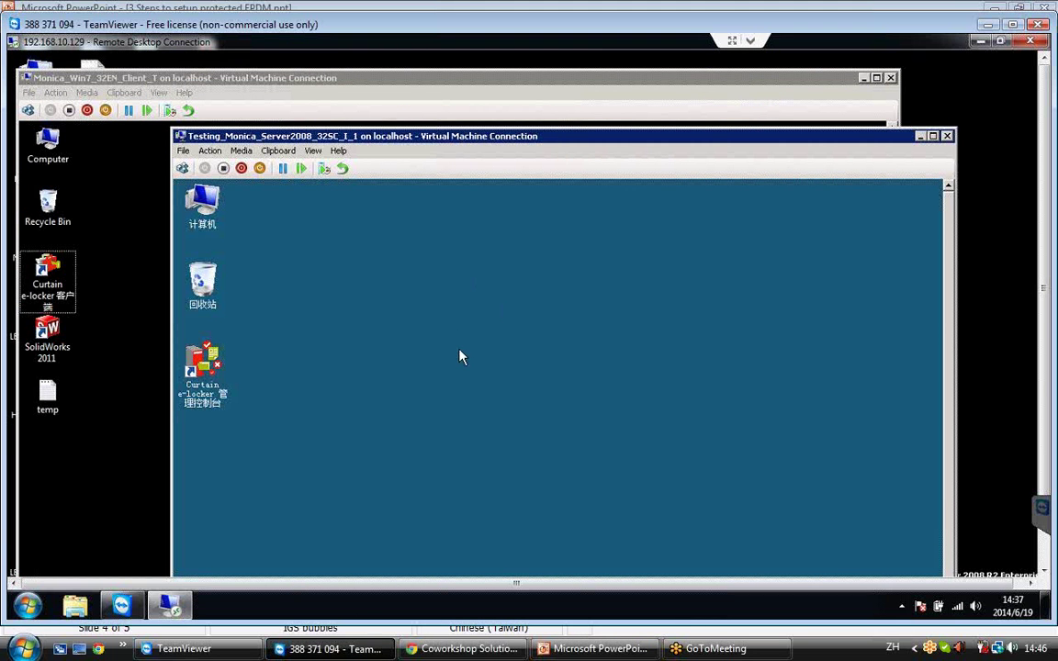
left_click(108, 350)
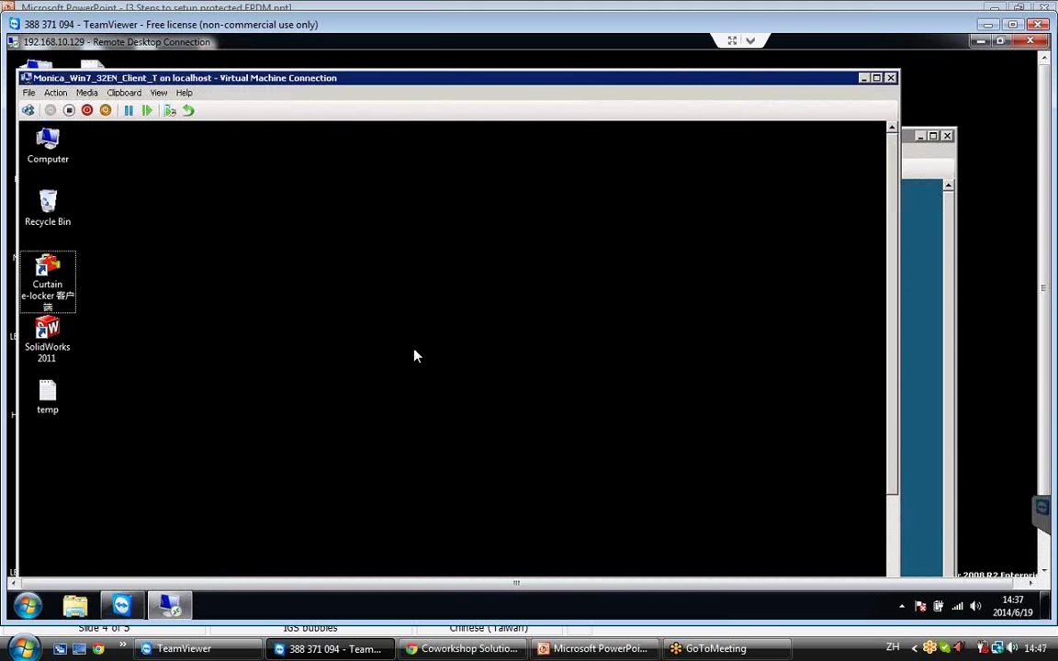
left_click(915, 409)
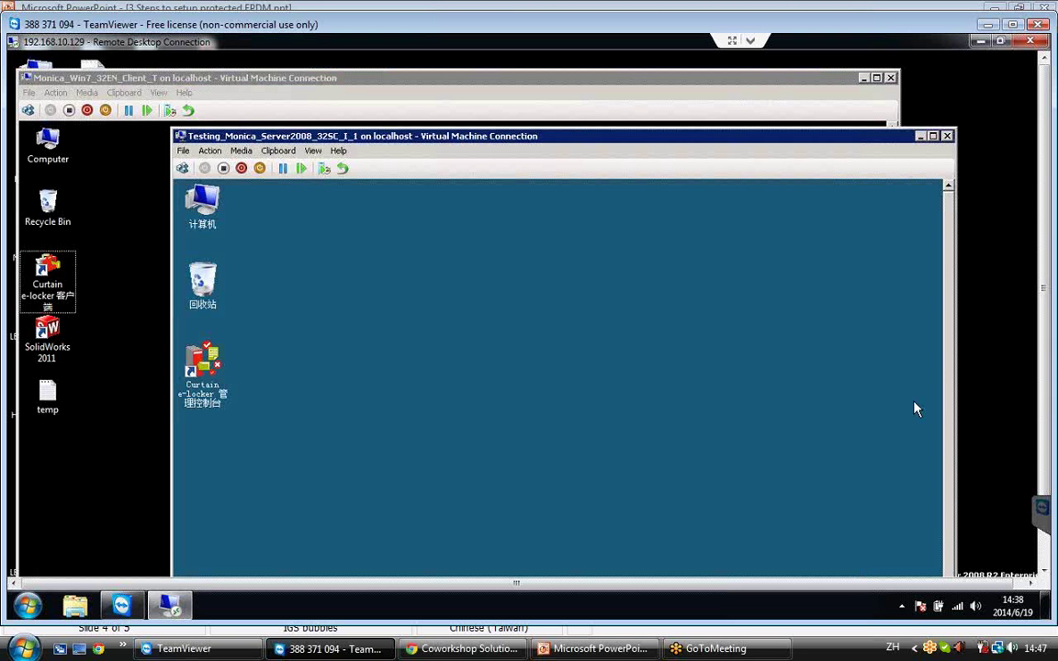
left_click(208, 393)
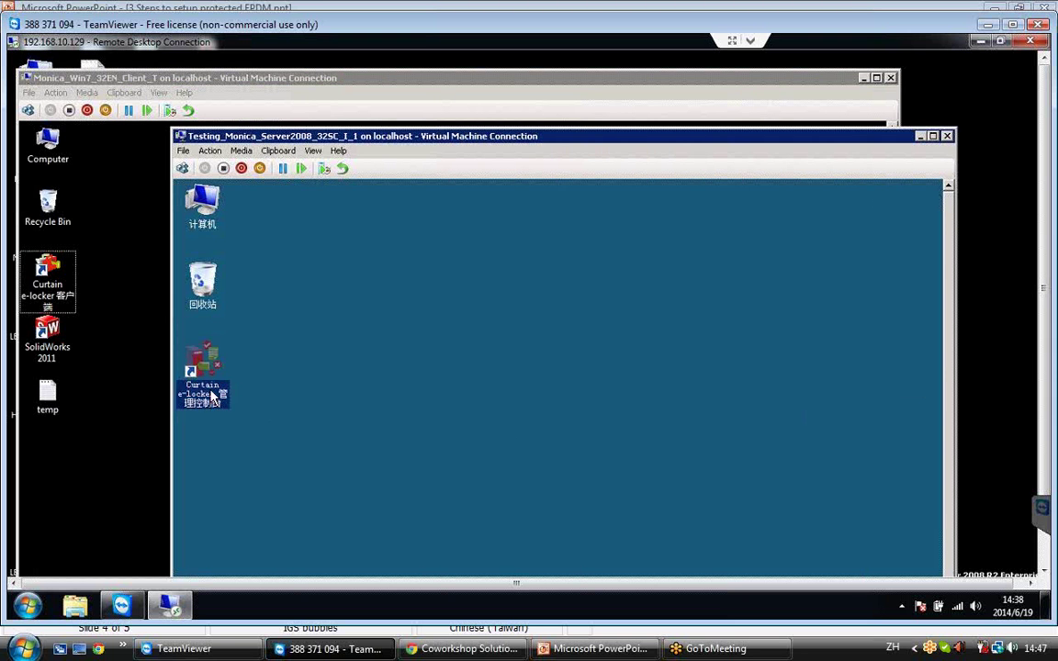
Launch the Curtain e-locker console and open Settings at the empty Server Information list.
double_click(212, 395)
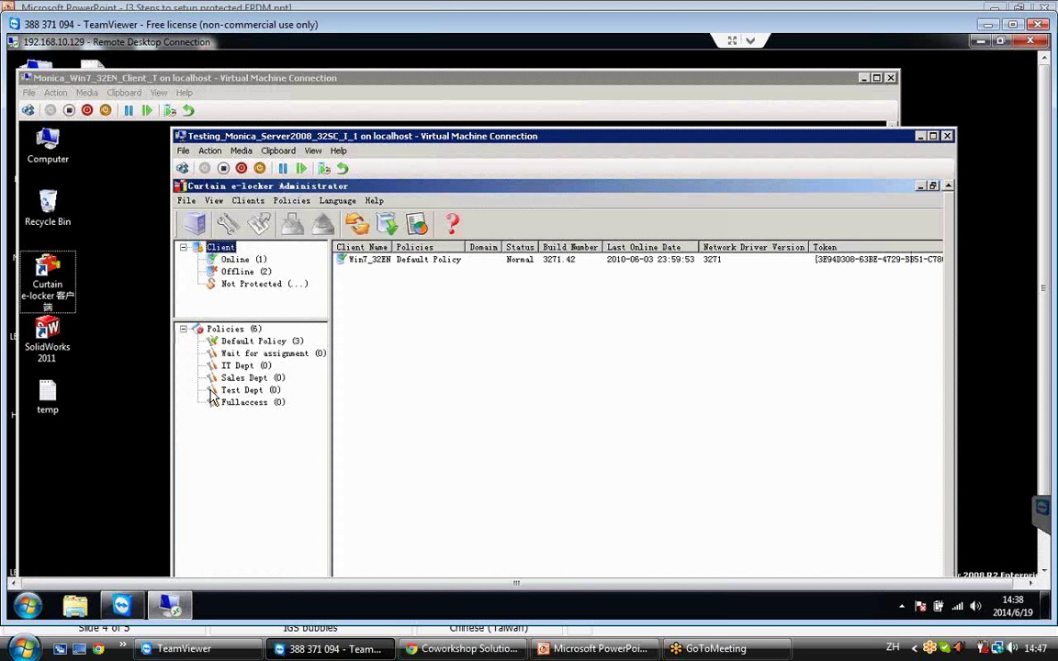
left_click(186, 201)
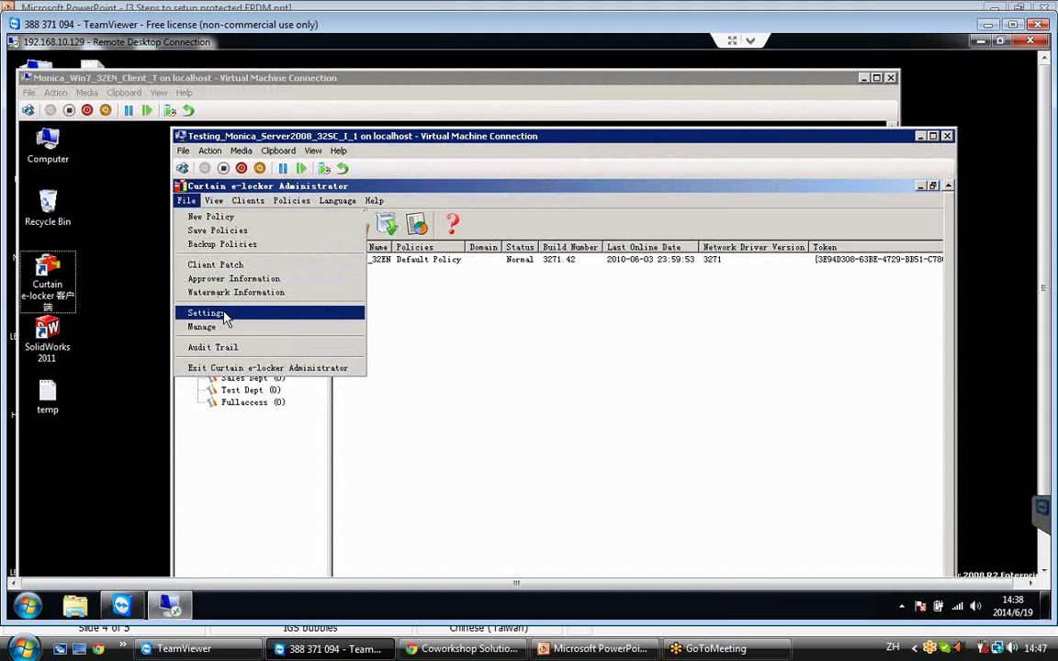
left_click(206, 313)
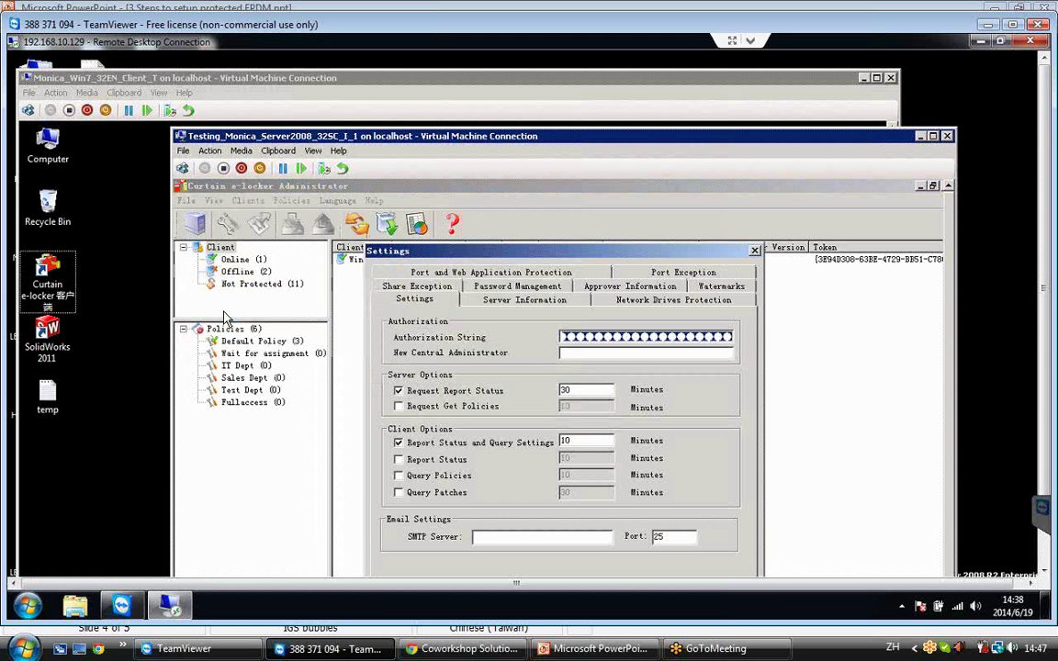
left_click(503, 303)
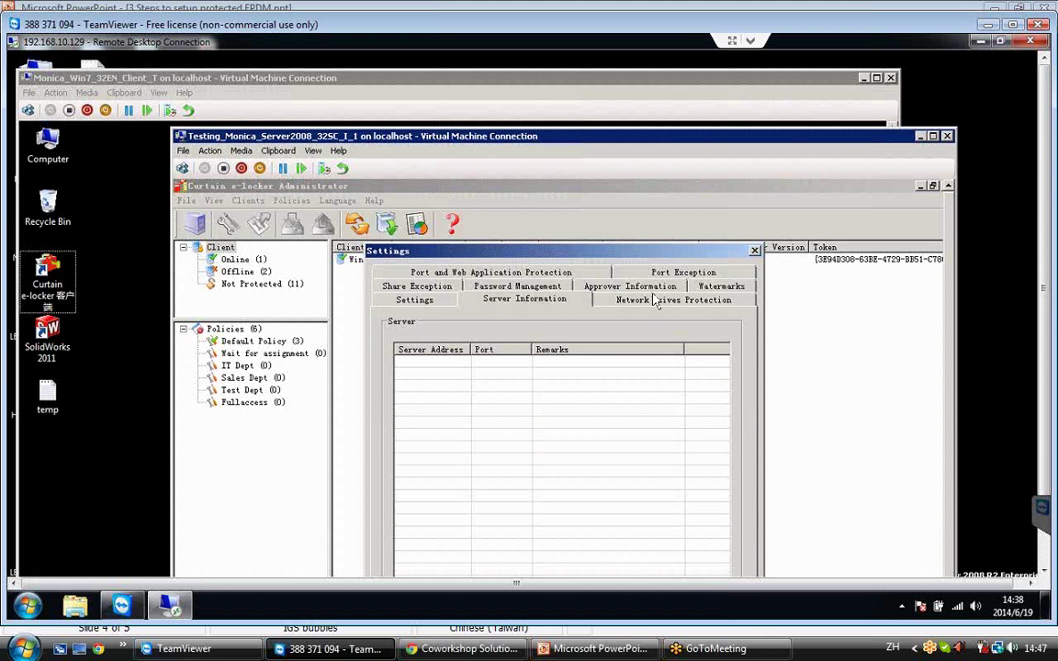
left_click(932, 138)
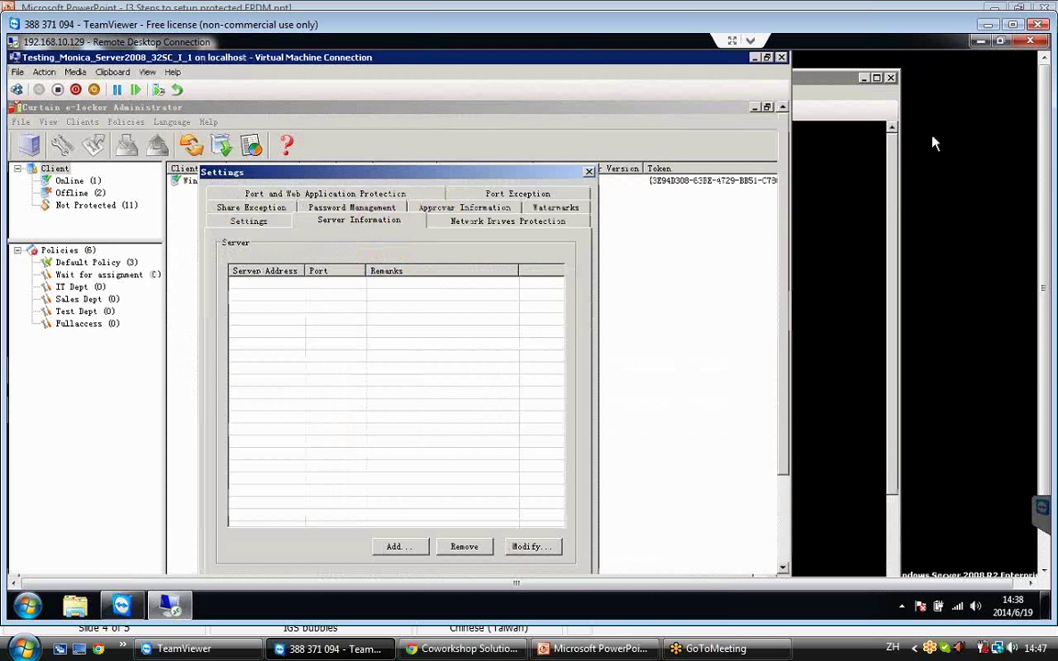
Add server M32W2K8 on port 8443 to the server list.
left_click(409, 550)
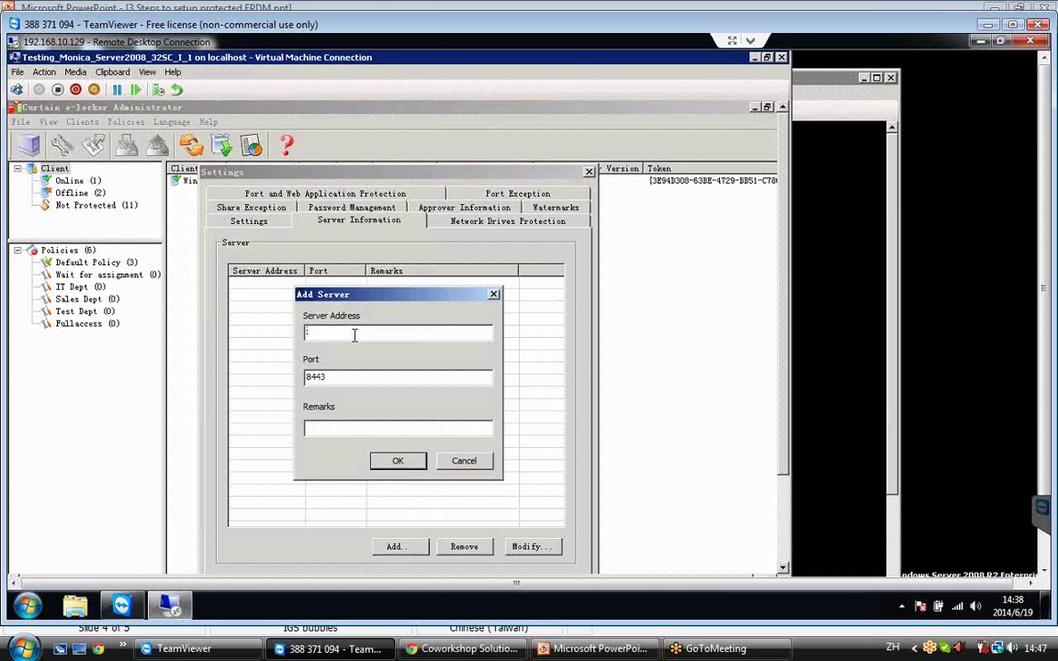
type("w")
type("32")
type("W2K")
type("3")
left_click(410, 462)
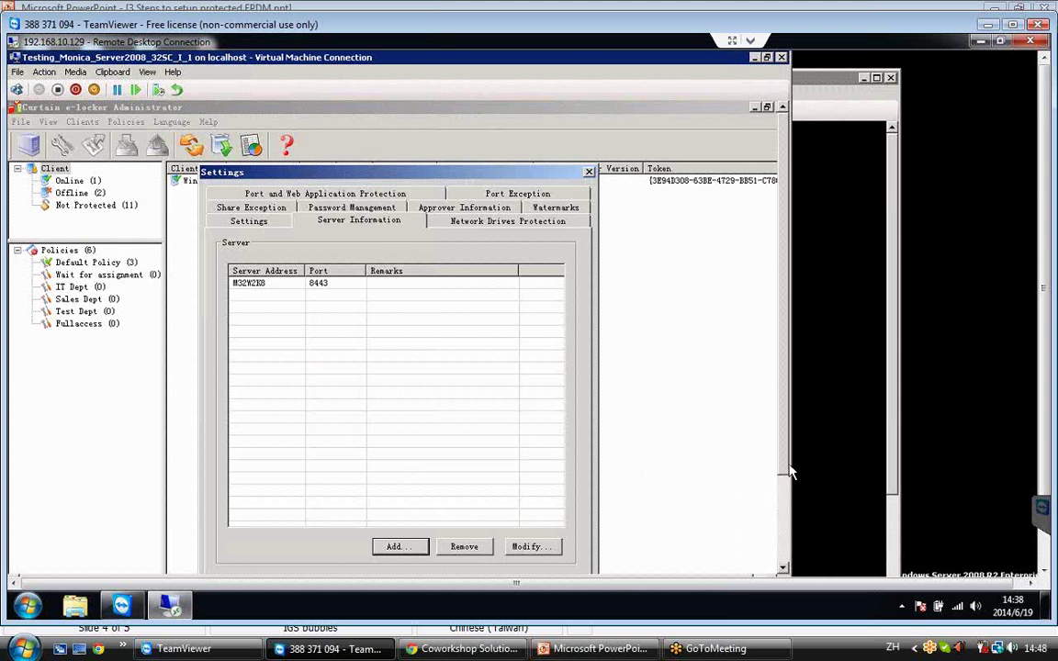
scroll(791, 488, "down", 1)
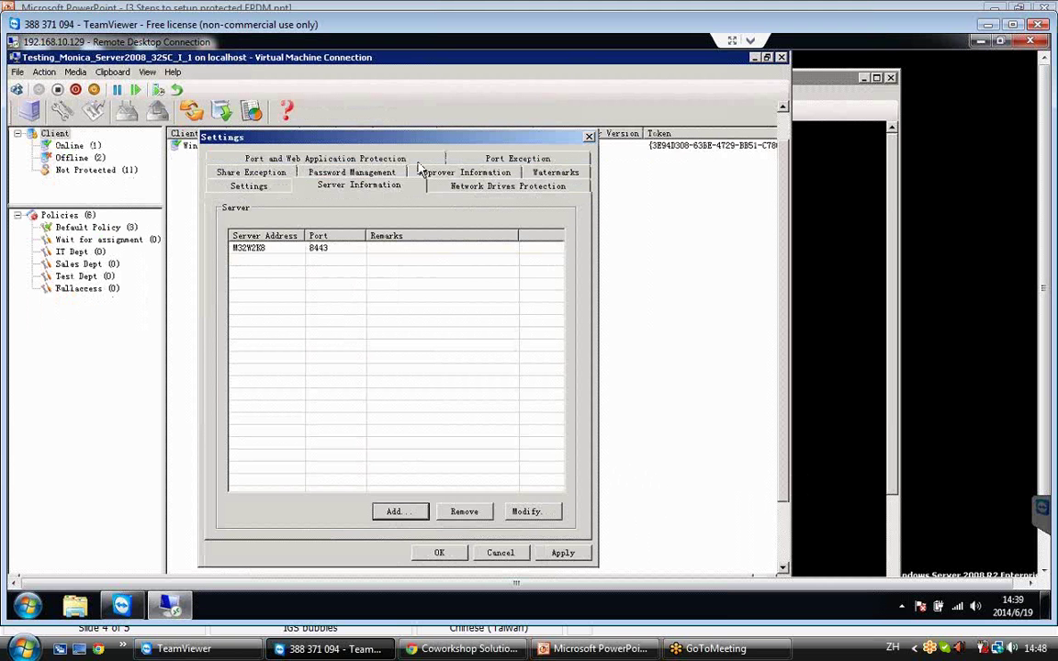
Add TCP port 3030 on M32W2K8 under Port and Web Application Protection.
left_click(300, 161)
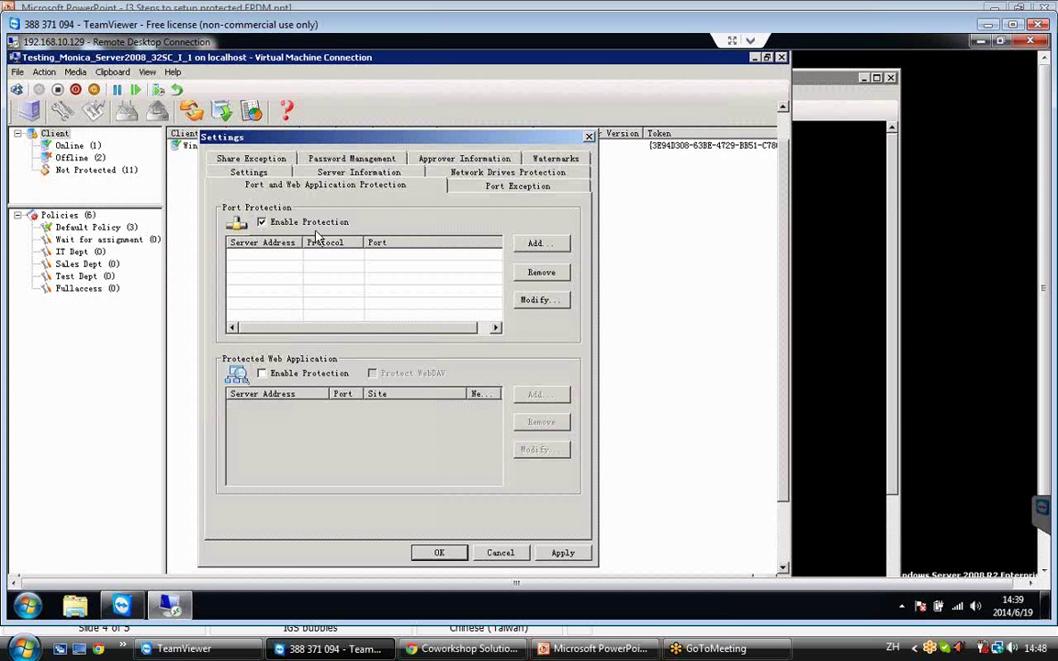
left_click(565, 248)
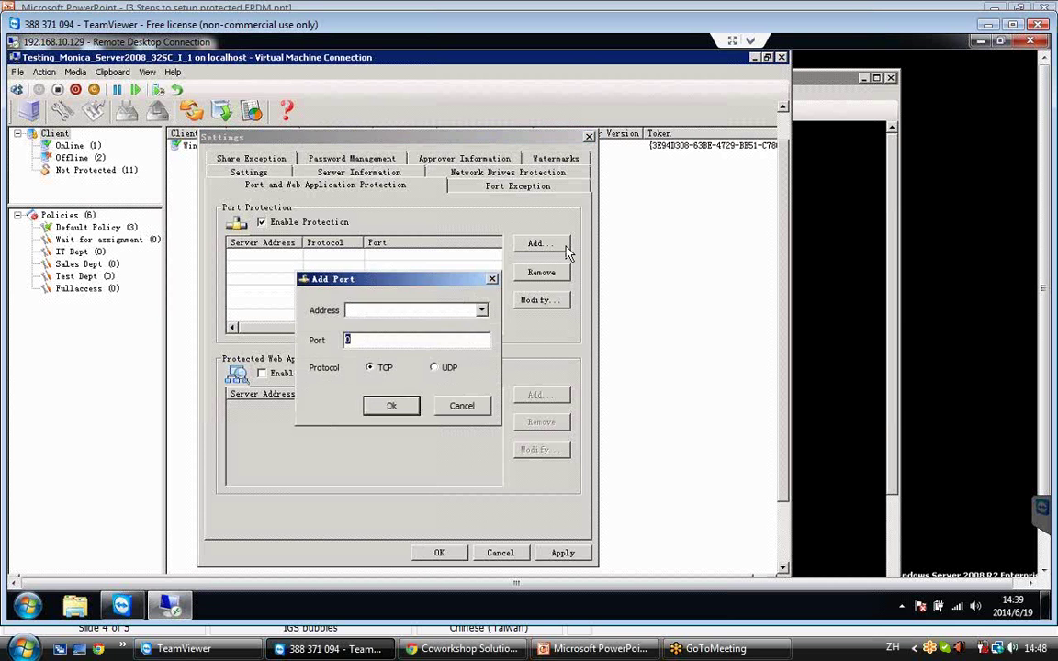
left_click(413, 314)
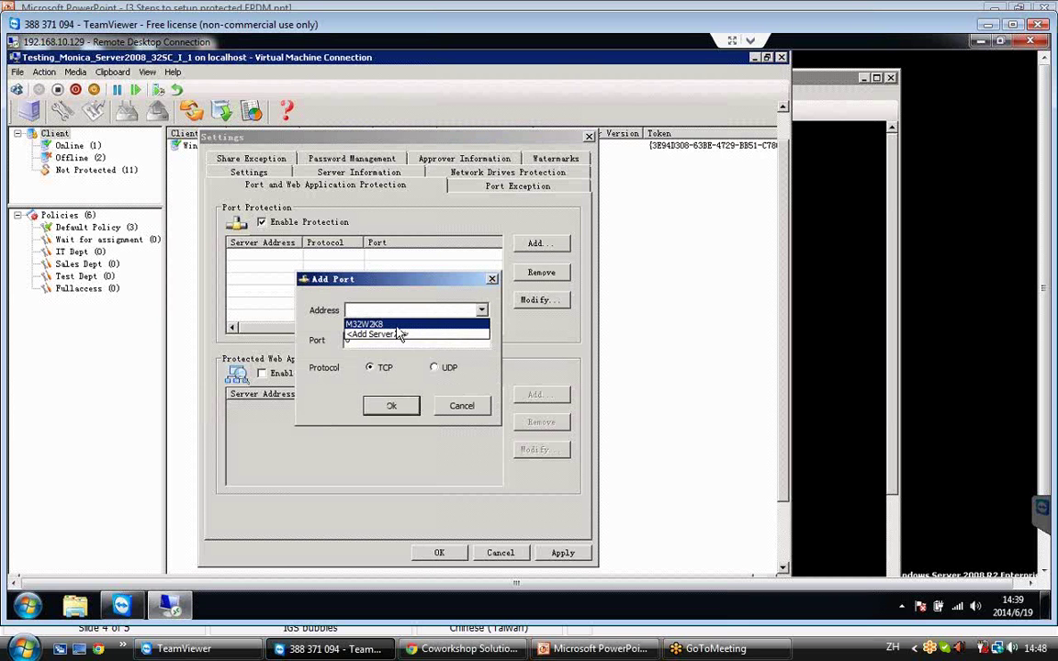
left_click(386, 325)
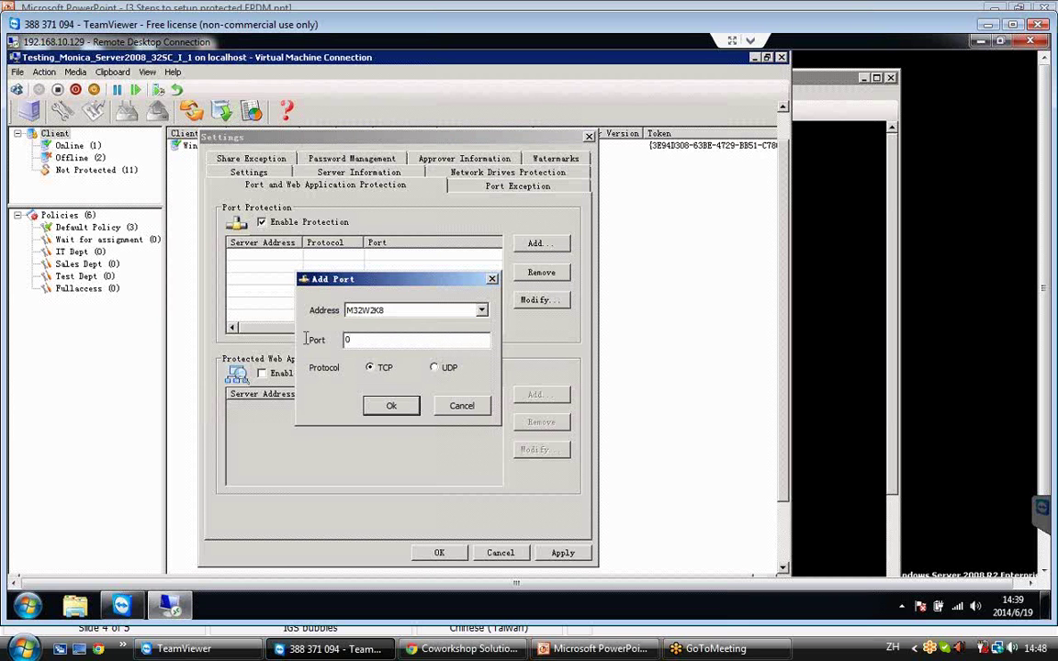
key("Tab")
type("3030")
left_click(391, 407)
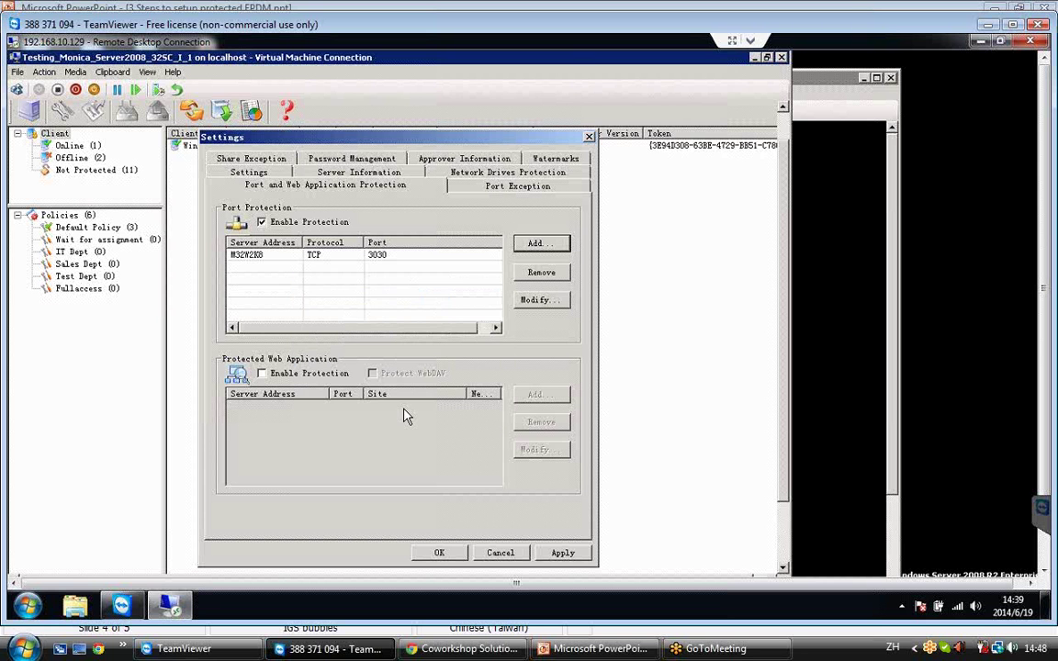
Save the settings and push them to M32W2K8, closing the result report.
left_click(440, 554)
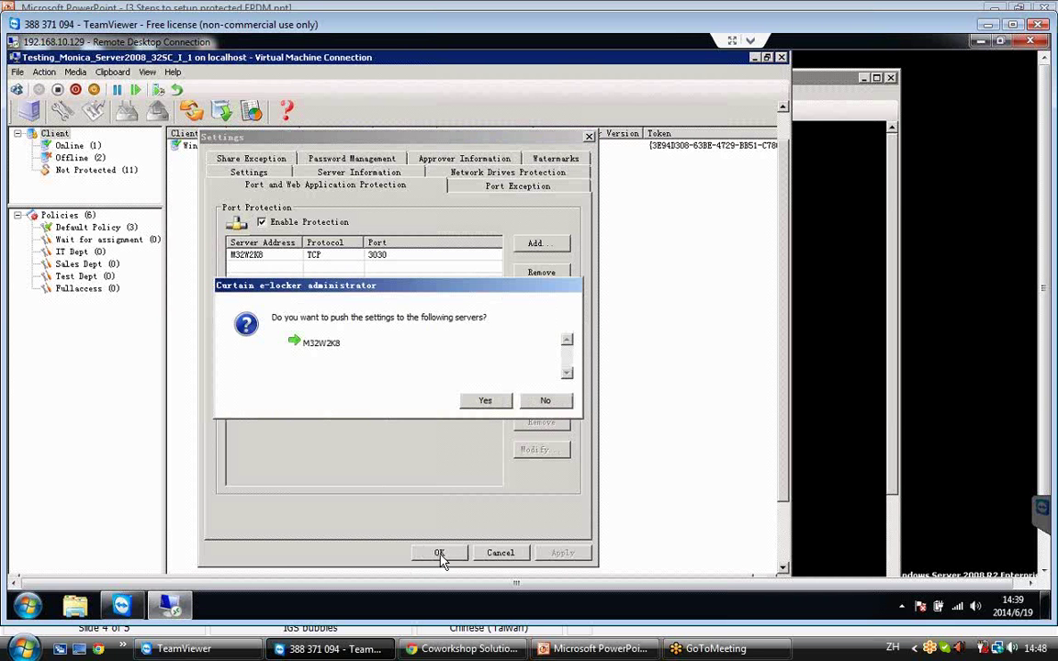
left_click(481, 401)
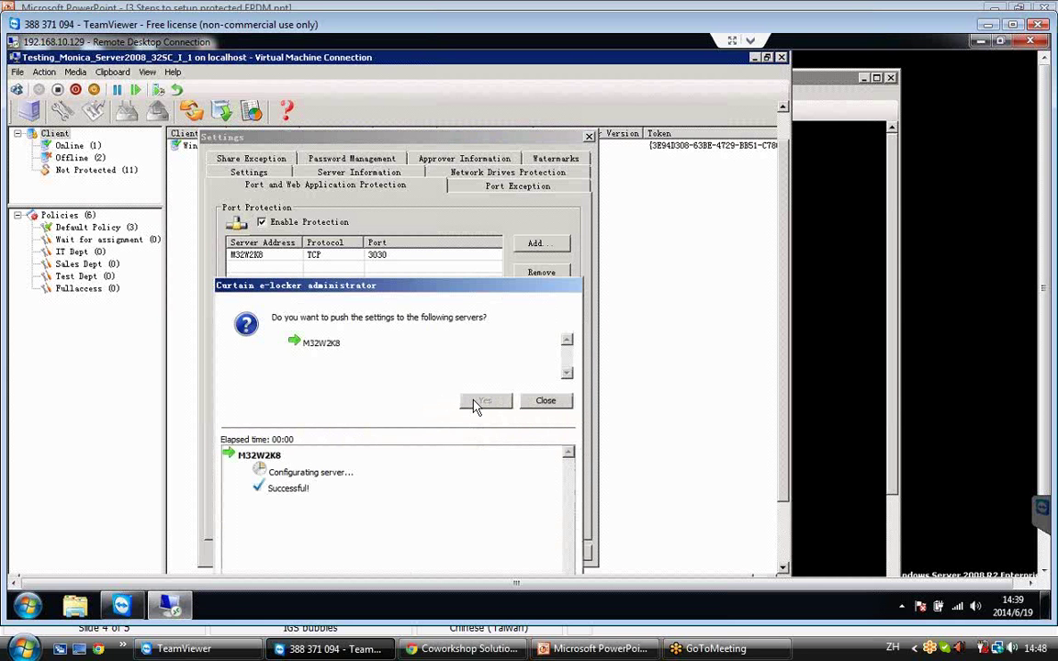
left_click(546, 402)
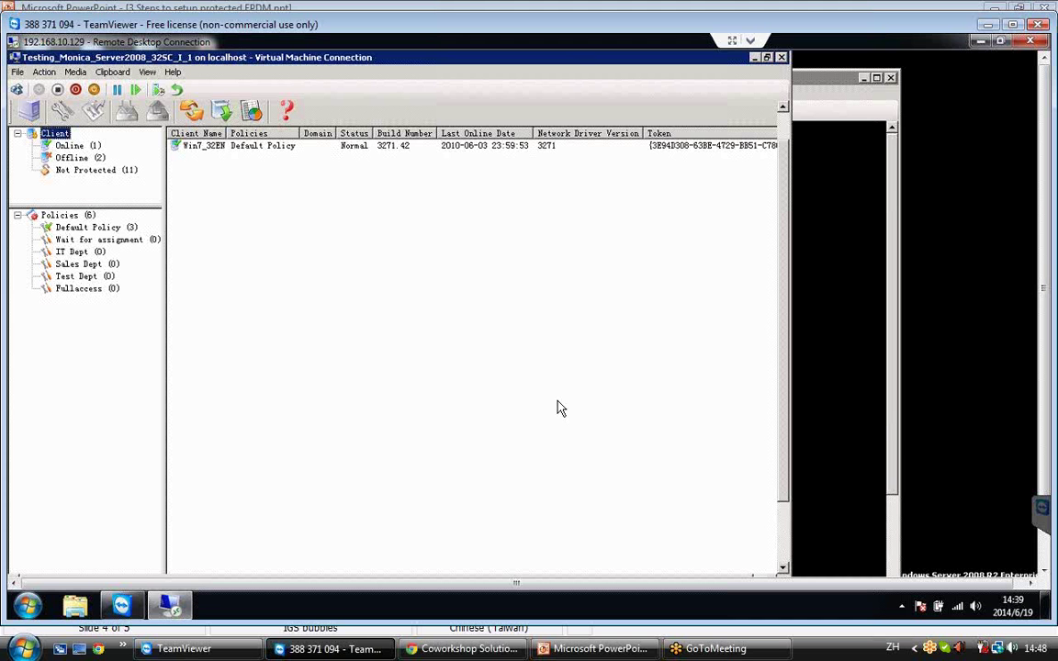
Add c:\EPDM as an additional protected directory in Default Policy, then switch to the Win7 VM.
left_click(99, 233)
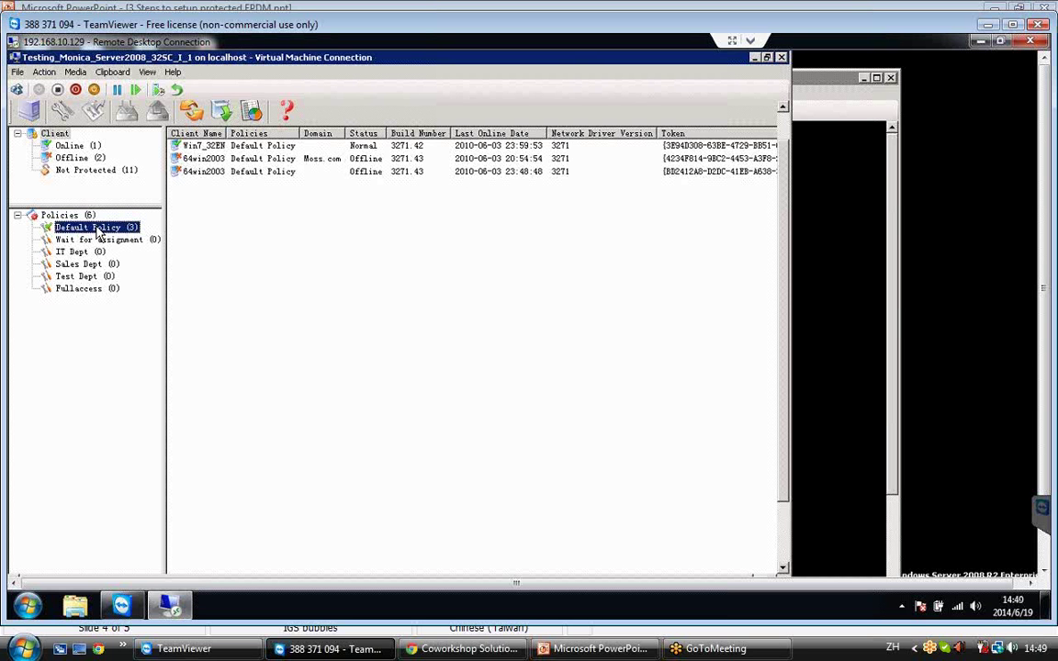
right_click(96, 228)
left_click(176, 305)
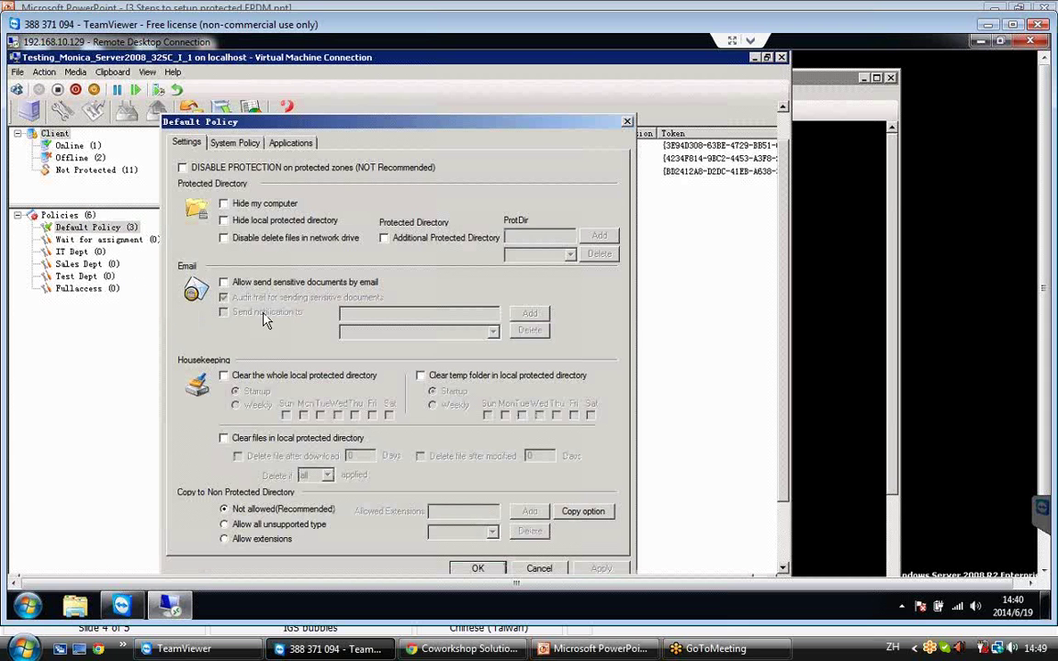
left_click(426, 242)
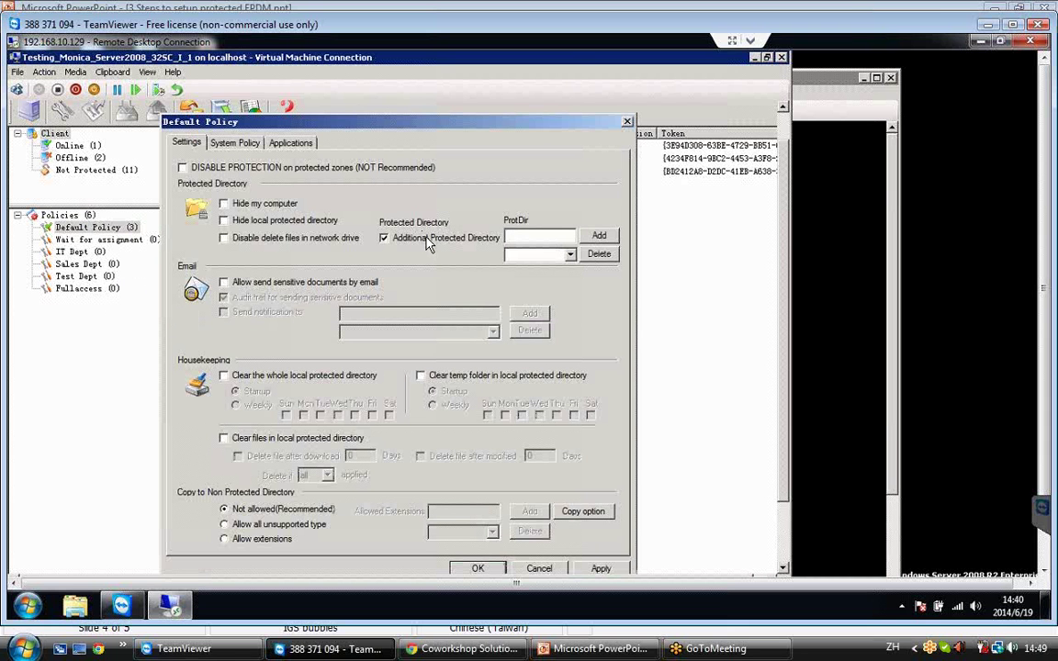
left_click(526, 236)
type("c:\\EPDM")
left_click(599, 237)
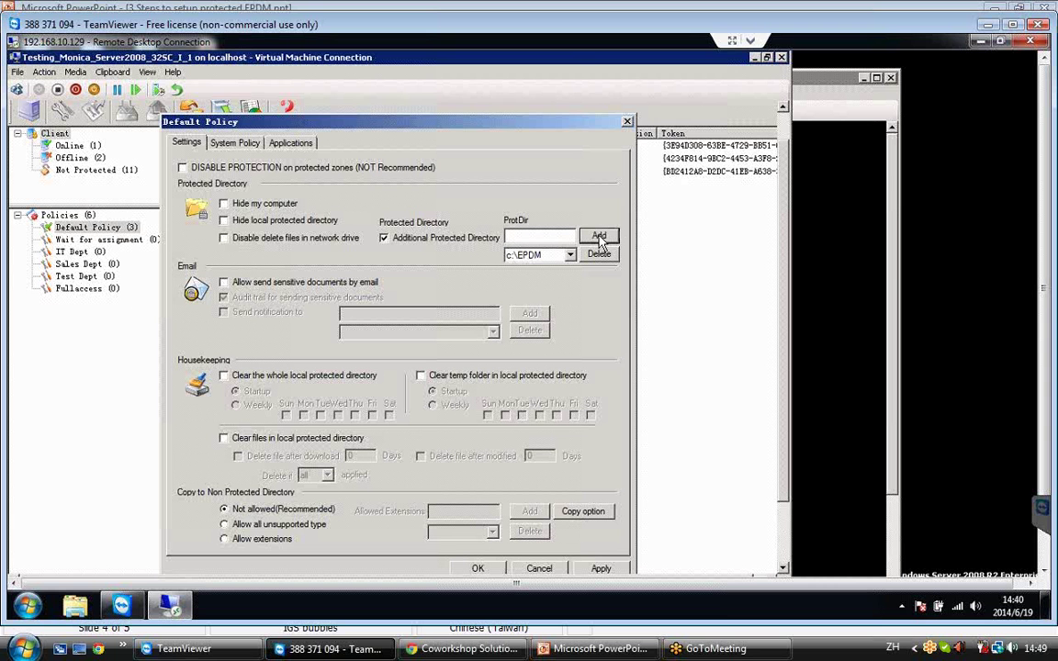
left_click(477, 569)
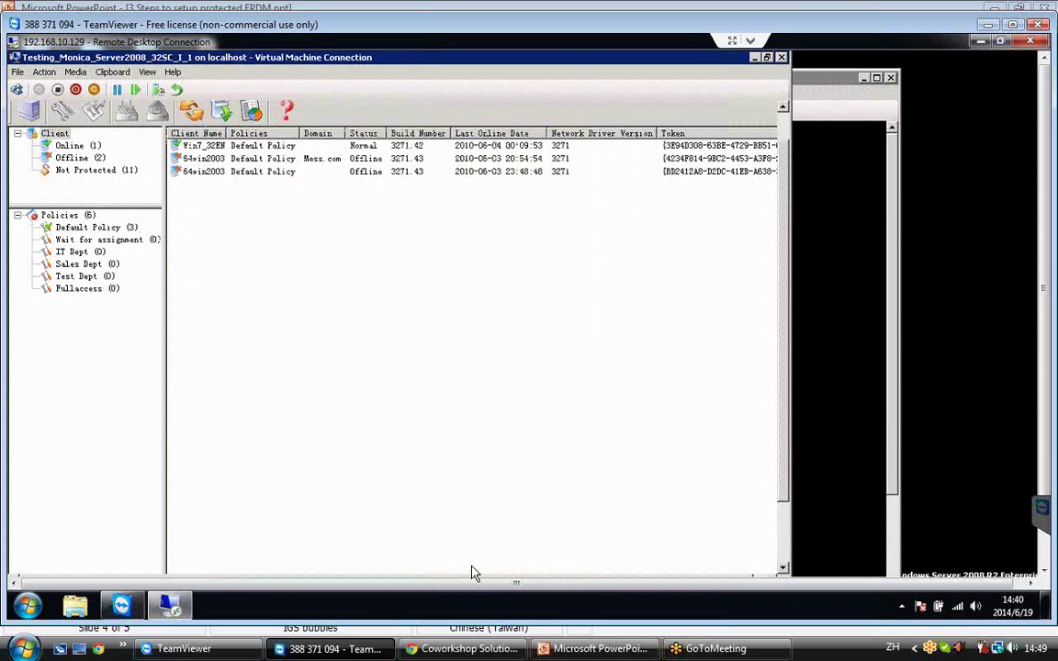
left_click(830, 404)
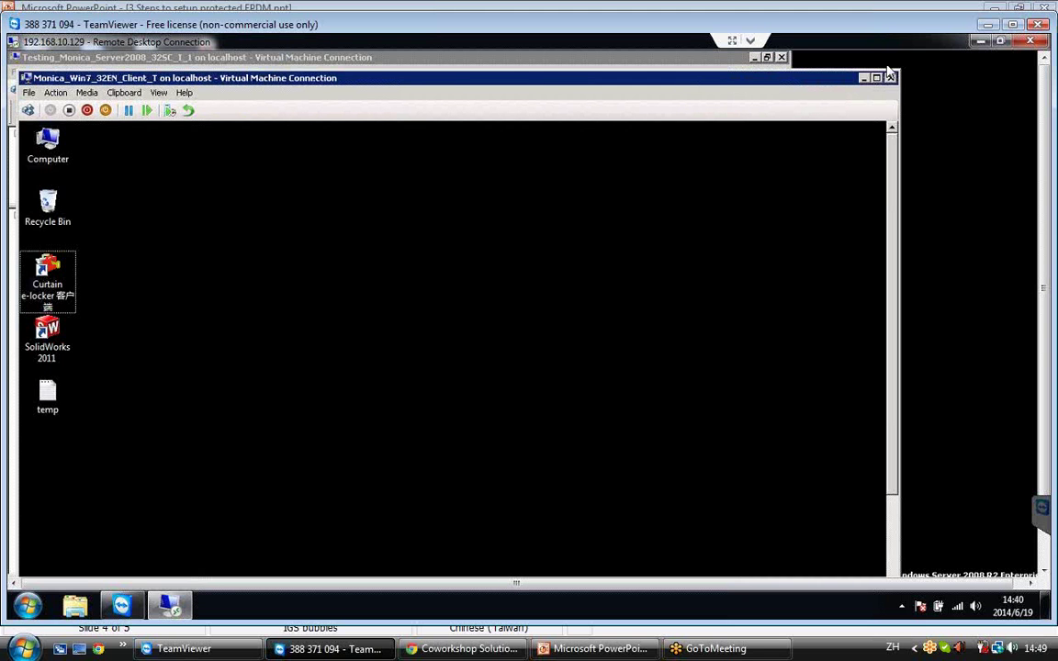
On the Win7 client, run Secure EPDM ViewSetup from Coworkshop Curtain e-locker's Secure Applications, approving UAC.
left_click_drag(791, 70, 879, 83)
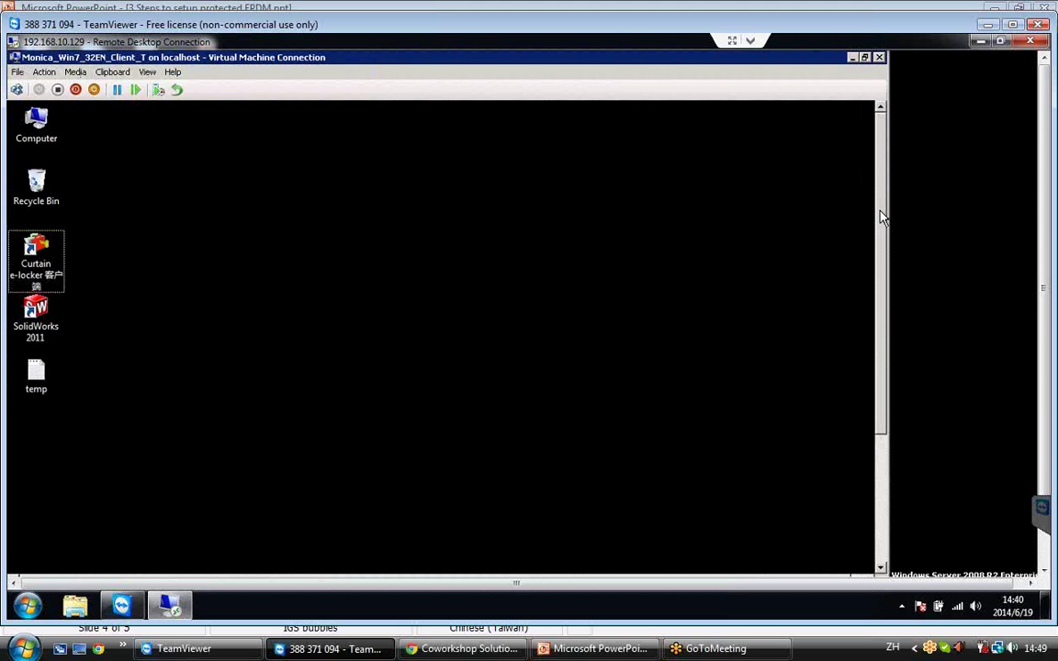
left_click_drag(880, 221, 880, 349)
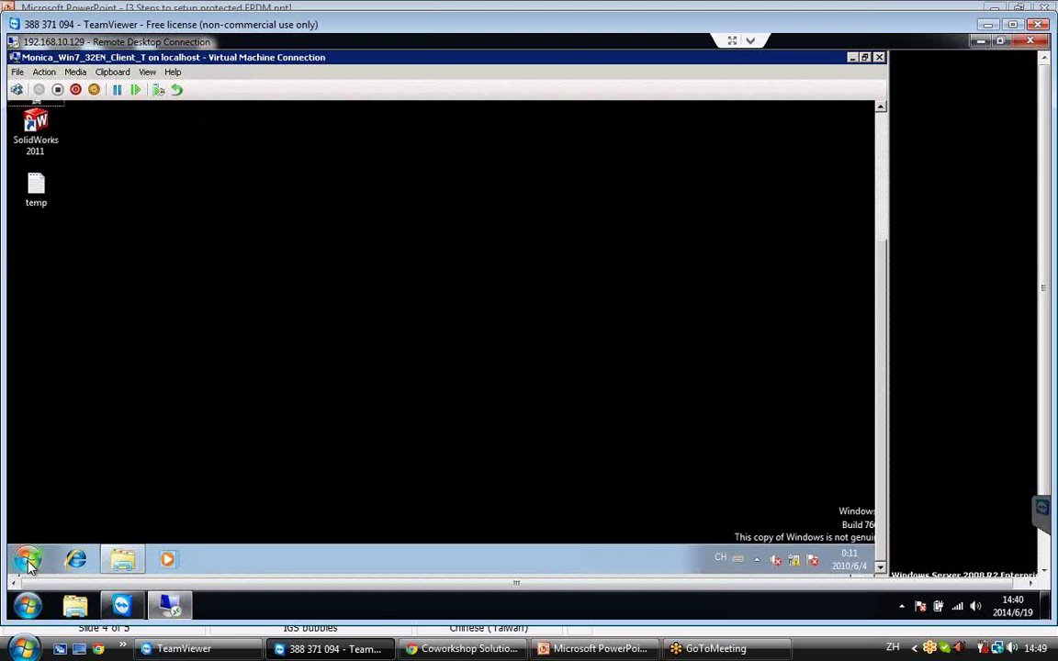
left_click(29, 561)
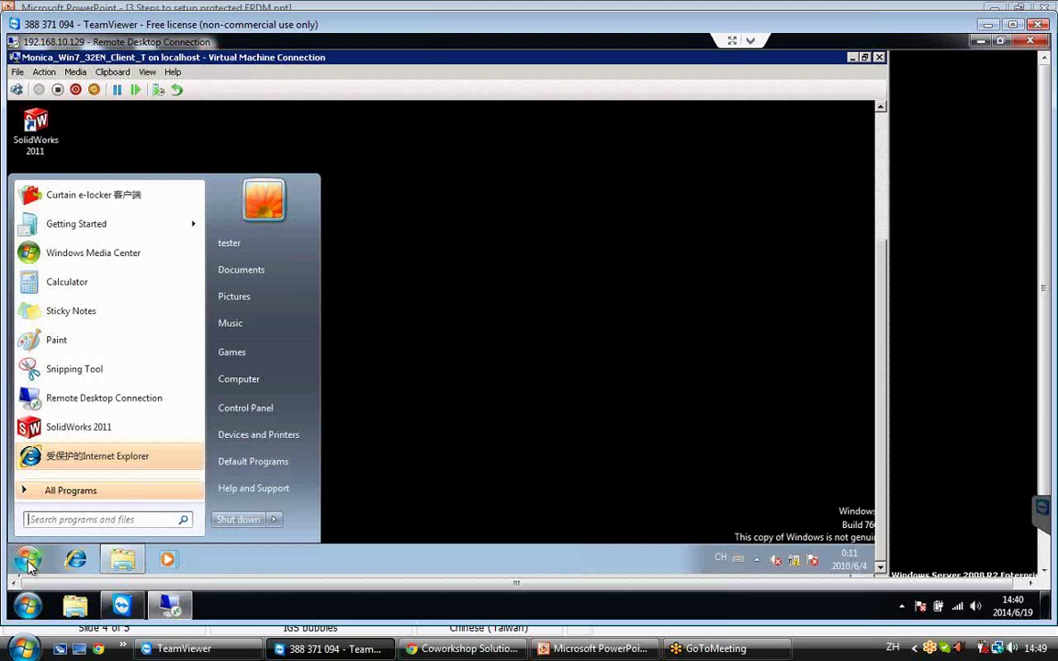
left_click(69, 492)
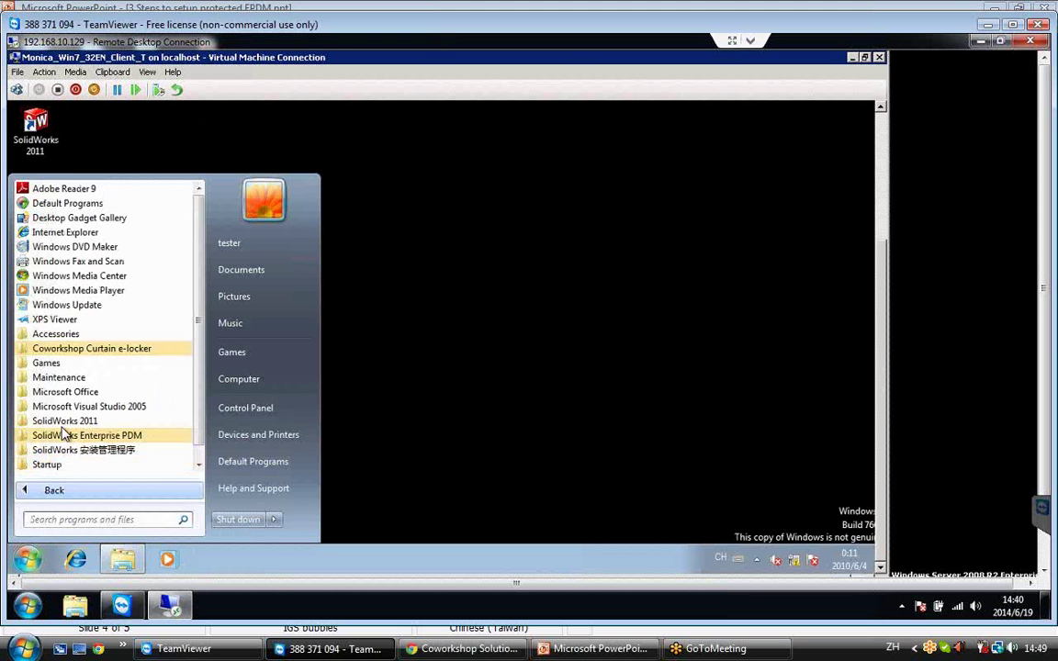
left_click(80, 351)
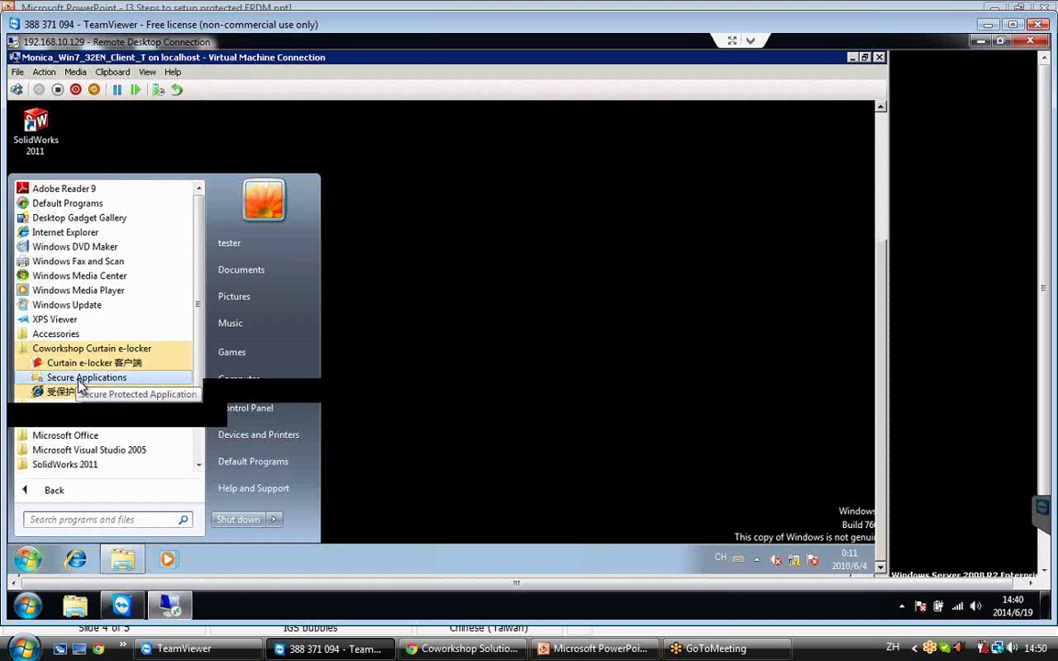
left_click(79, 385)
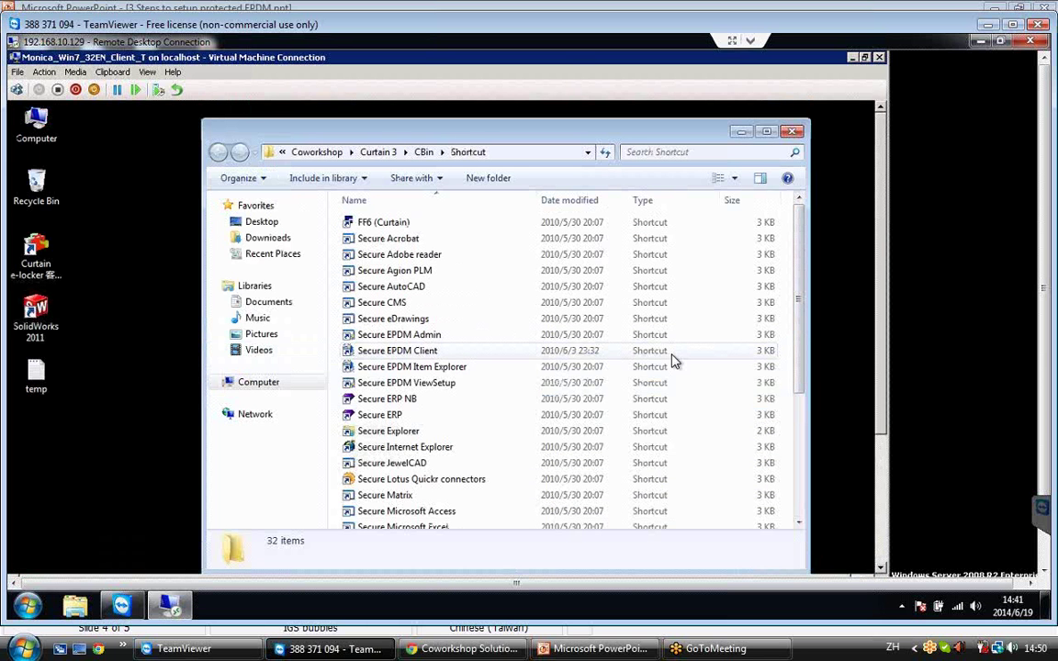
left_click(417, 386)
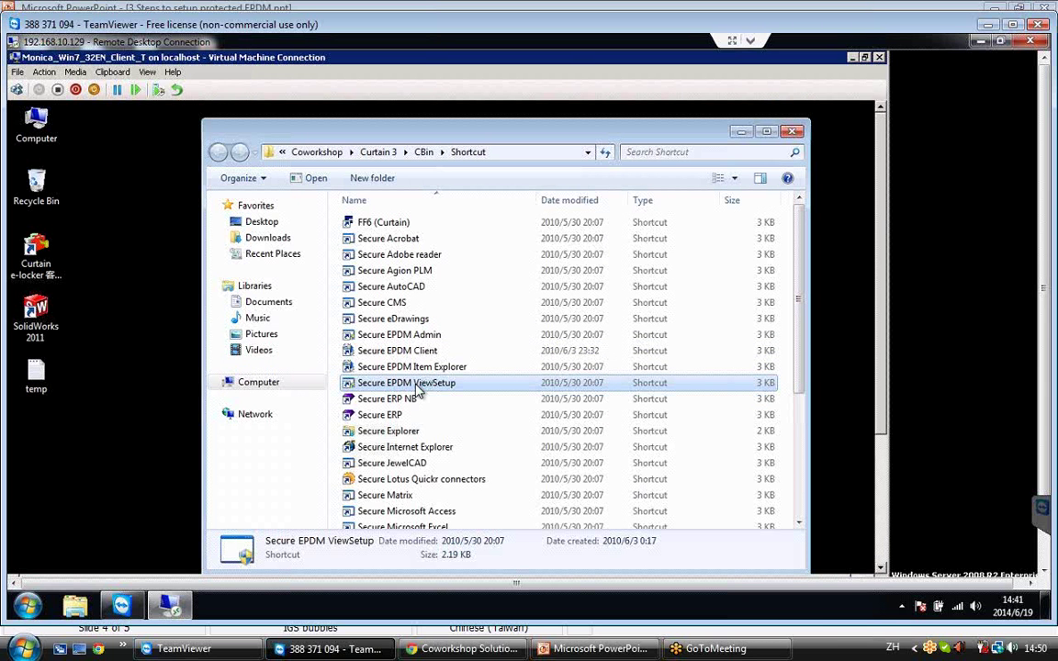
double_click(417, 386)
left_click(567, 392)
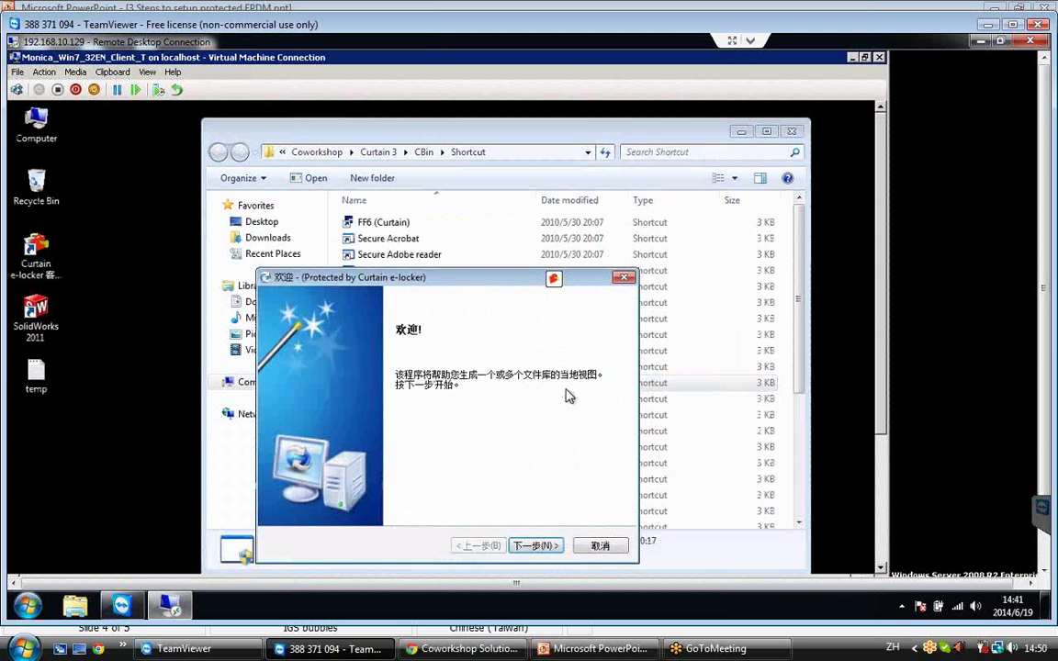
Select archive server M32W2K8 and log in with the administrator account and its password.
left_click(540, 546)
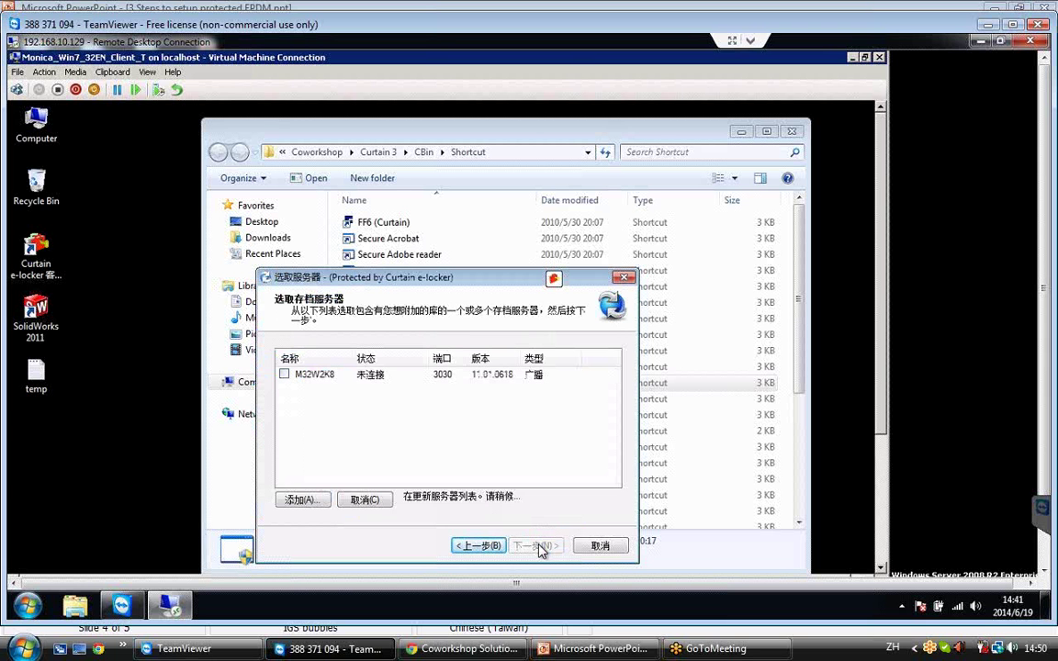
left_click(310, 377)
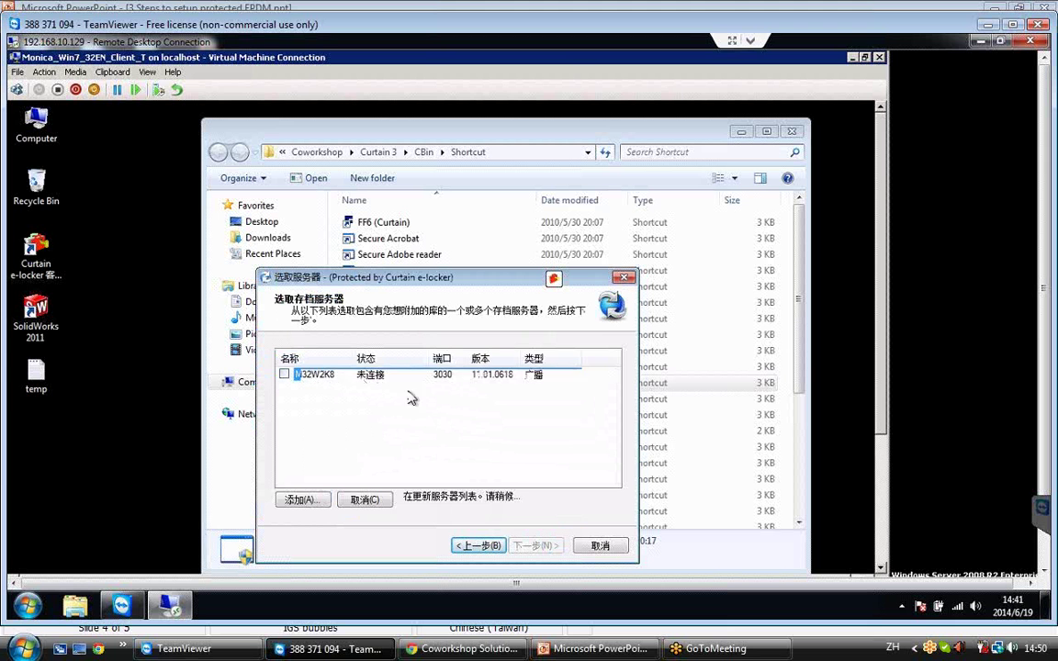
left_click(284, 375)
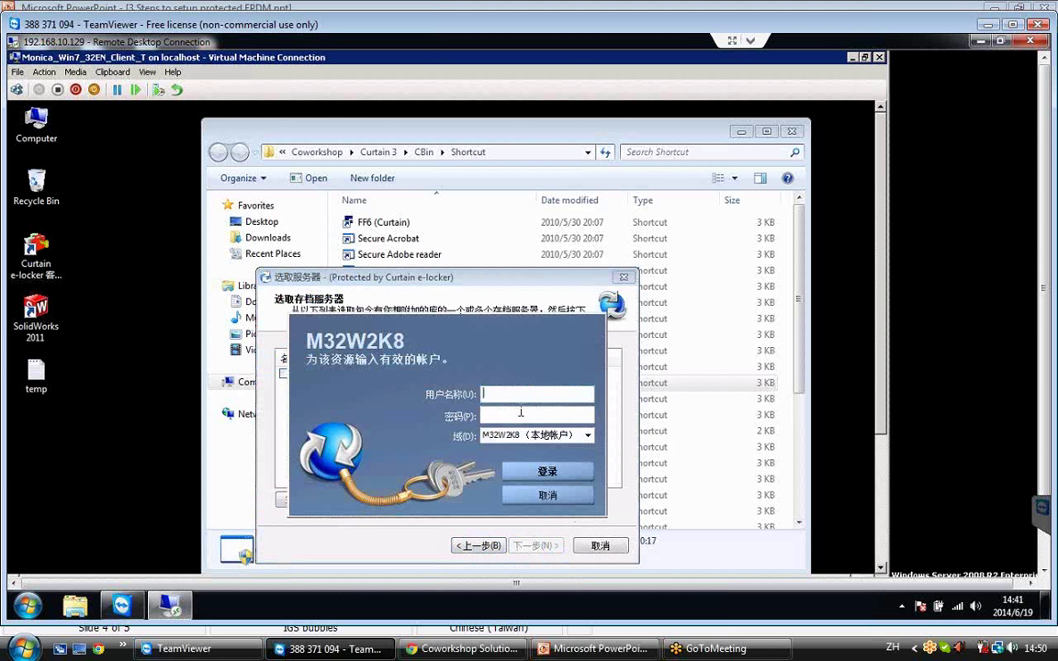
left_click(508, 396)
type("administrator")
key("Tab")
type("******")
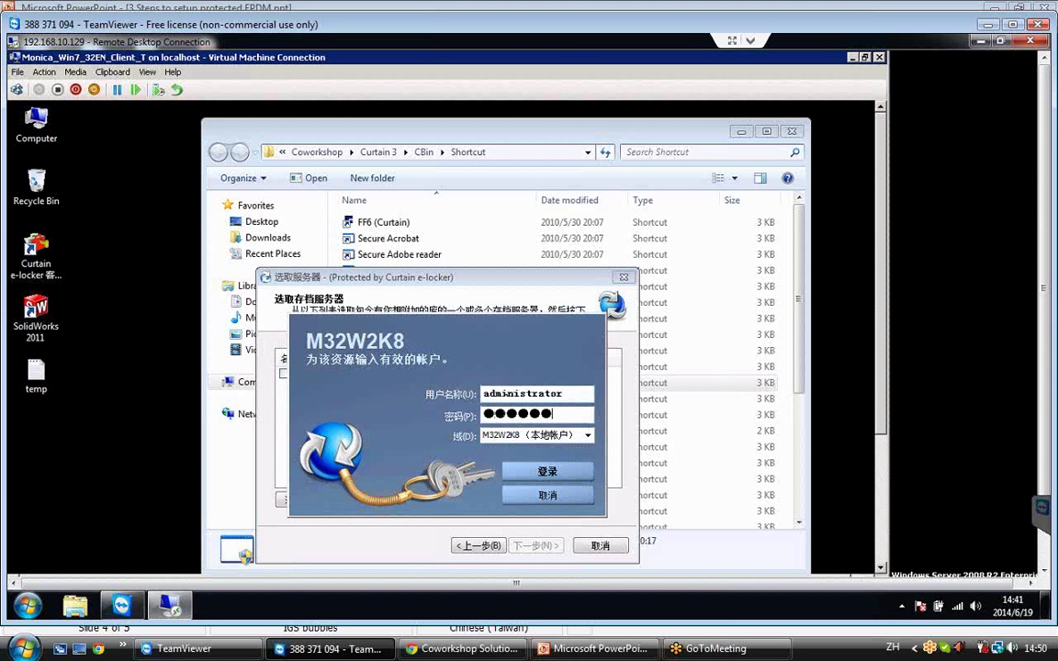
type("****")
left_click(548, 472)
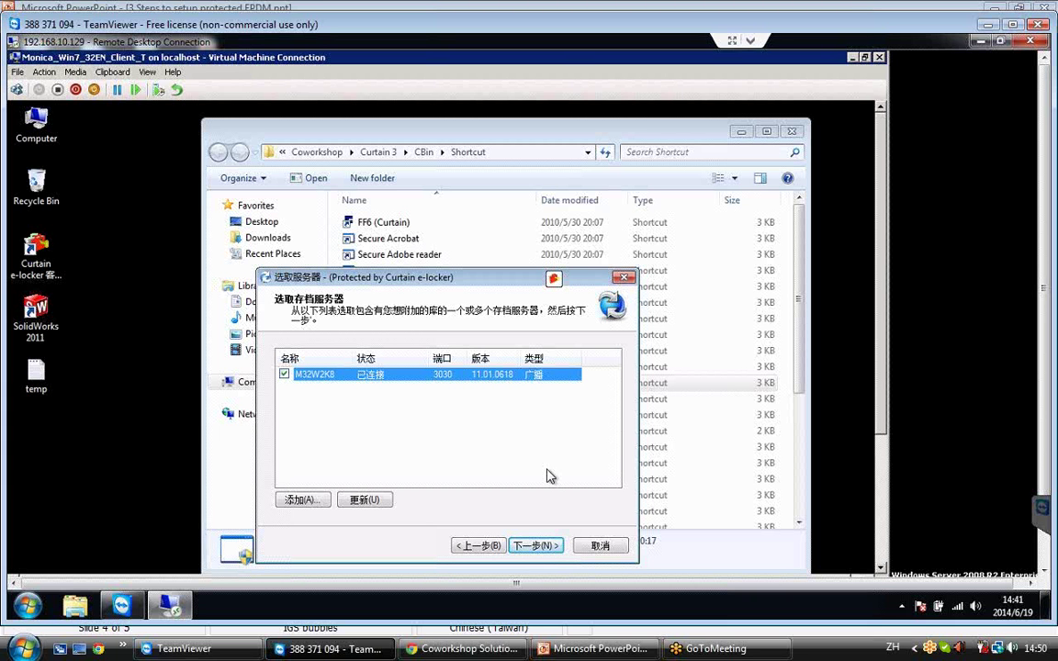
Tick the Coworkshop vault, set the local view folder to C:\ePDM, and create the view.
left_click(538, 547)
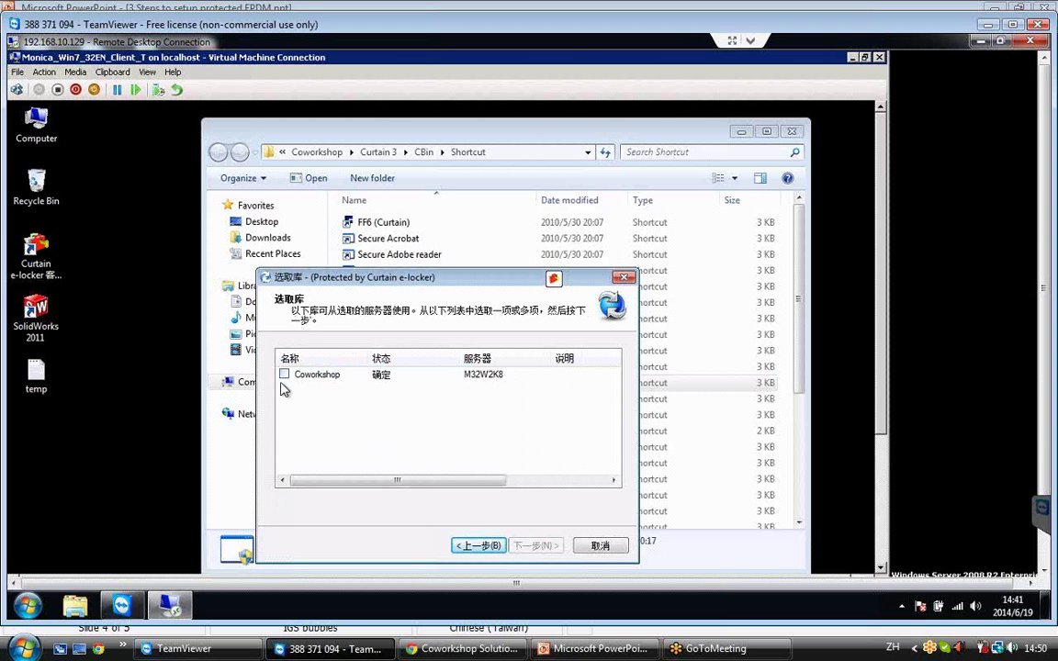
left_click(285, 376)
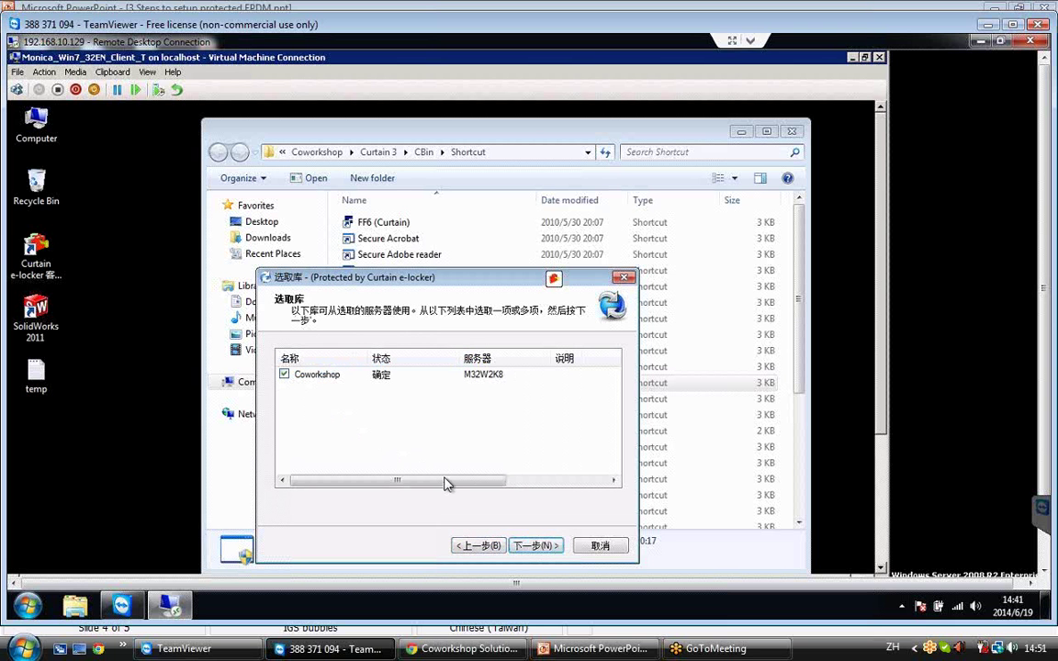
left_click(535, 548)
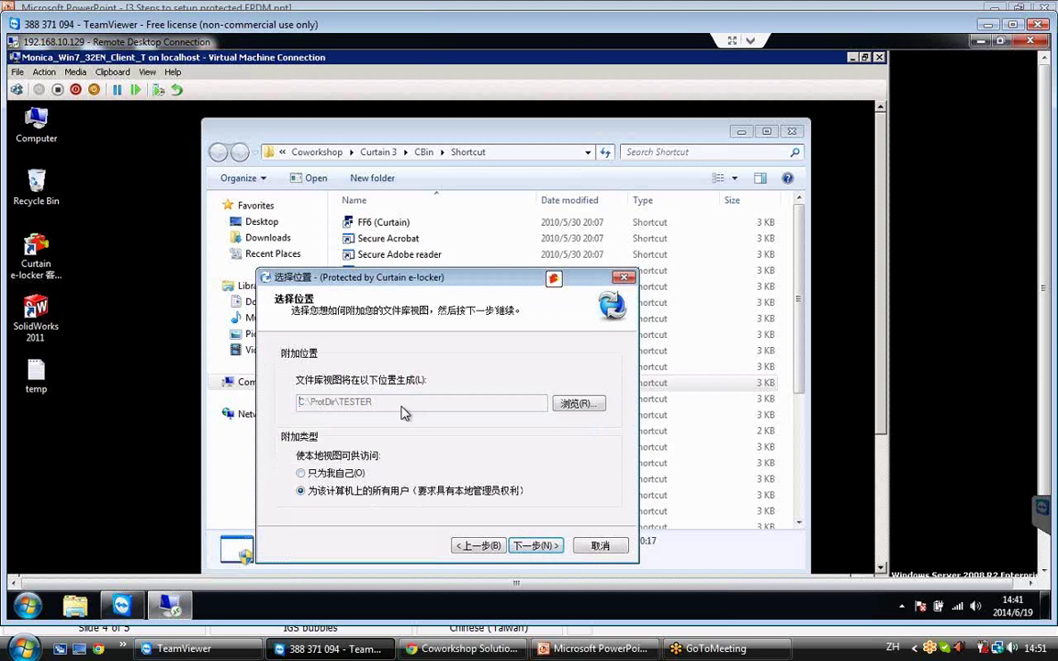
left_click(570, 410)
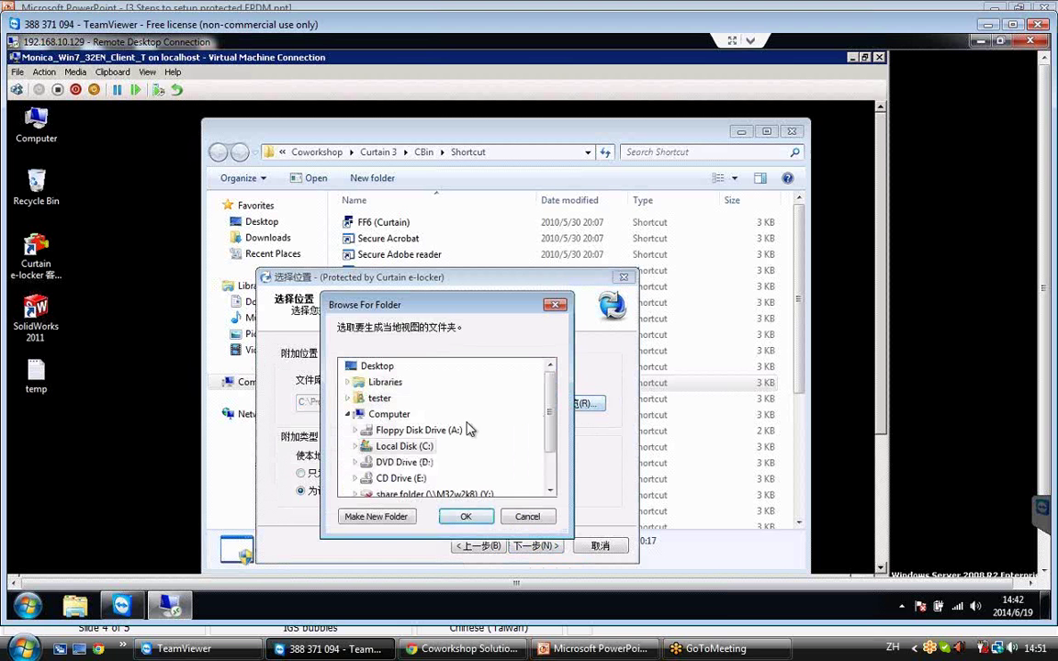
left_click(357, 447)
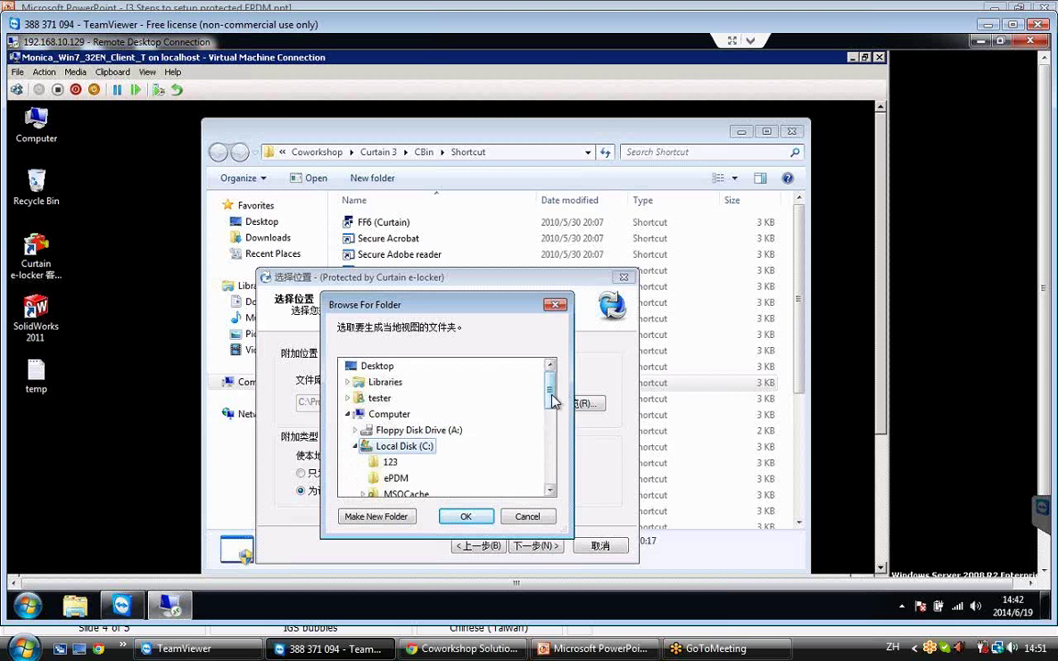
scroll(550, 401, "down", 1)
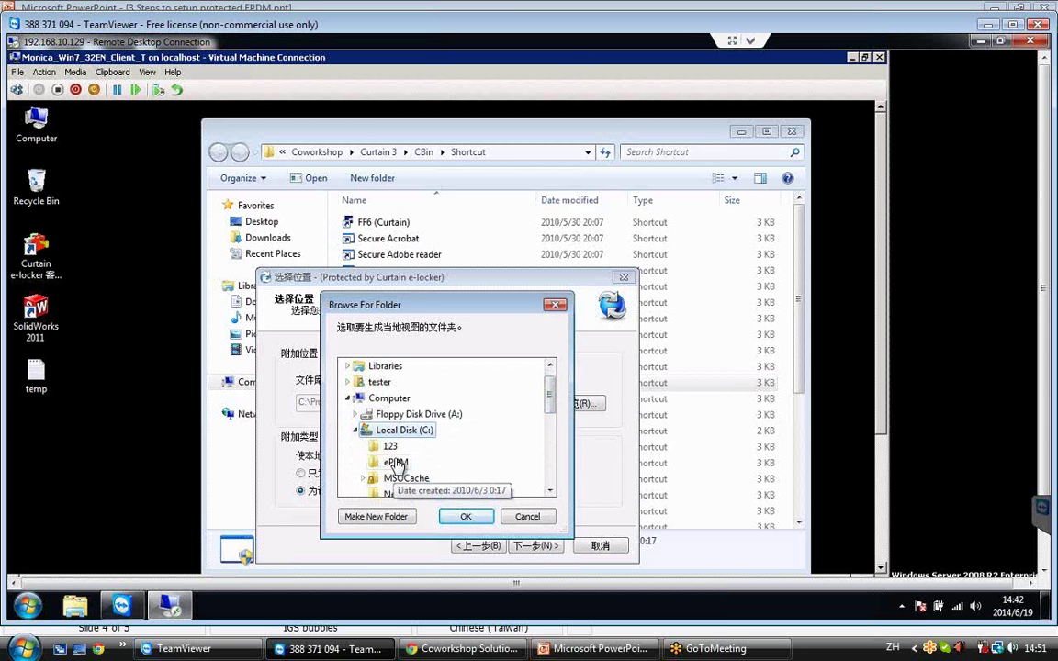
left_click(396, 463)
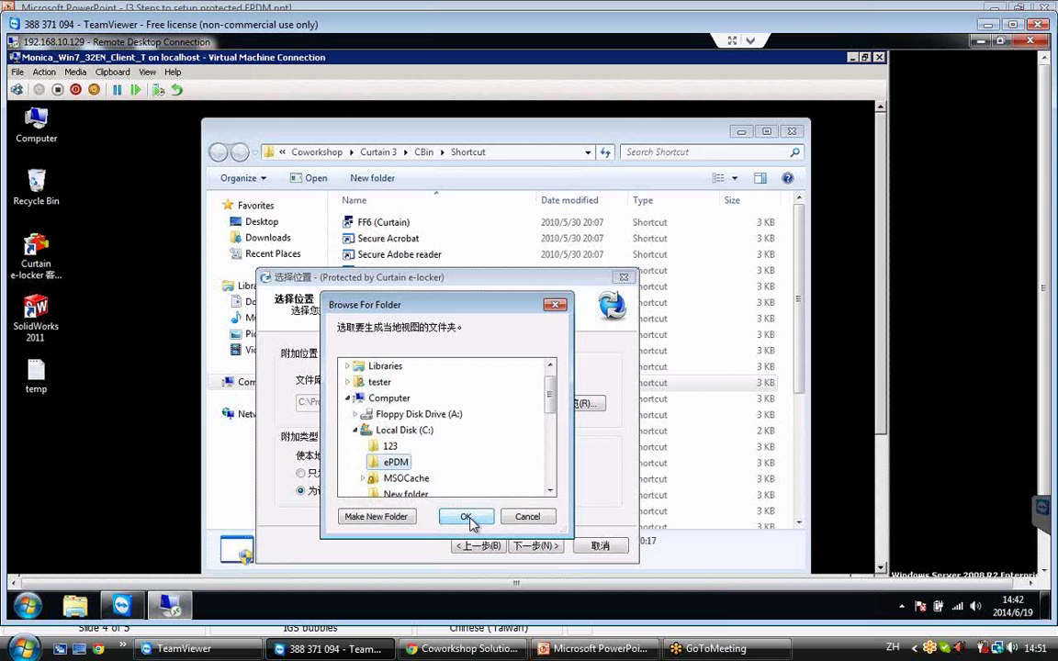
left_click(466, 517)
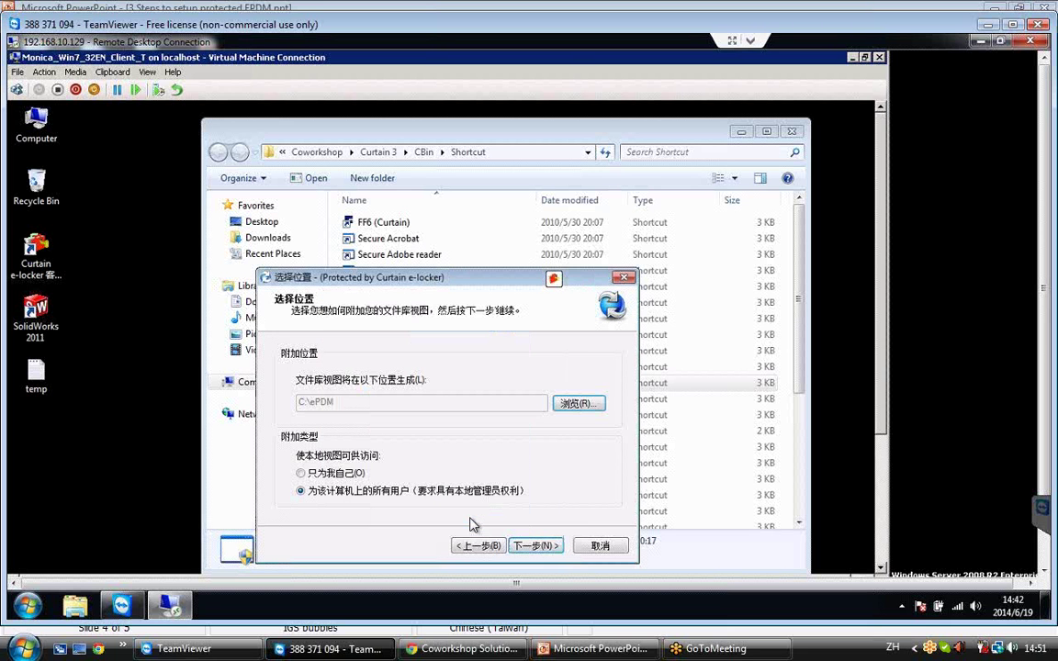
left_click(536, 547)
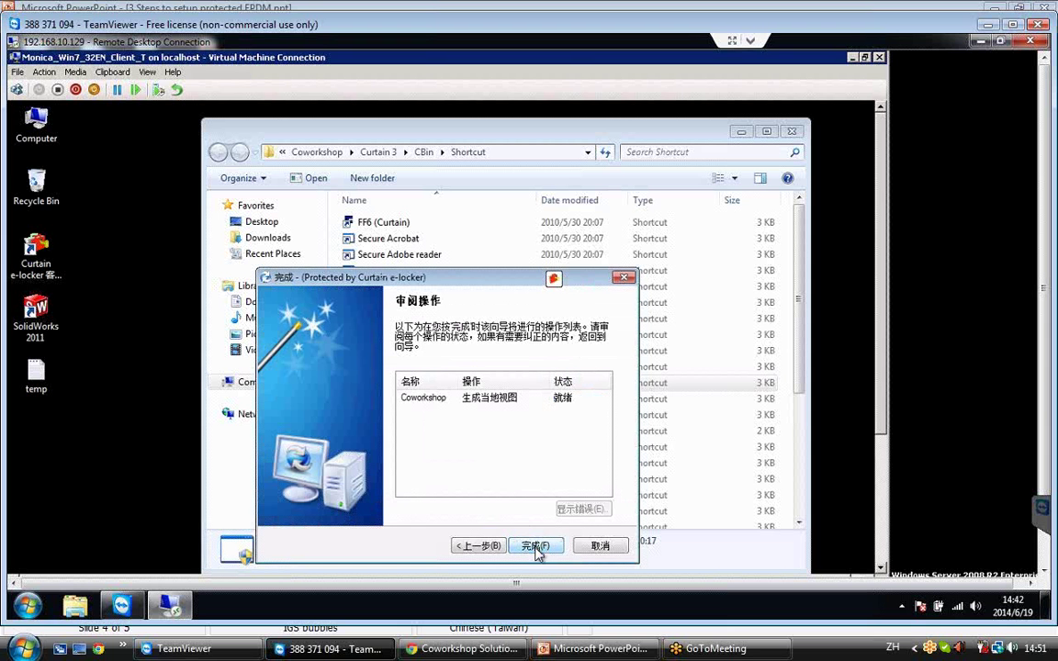
left_click(535, 548)
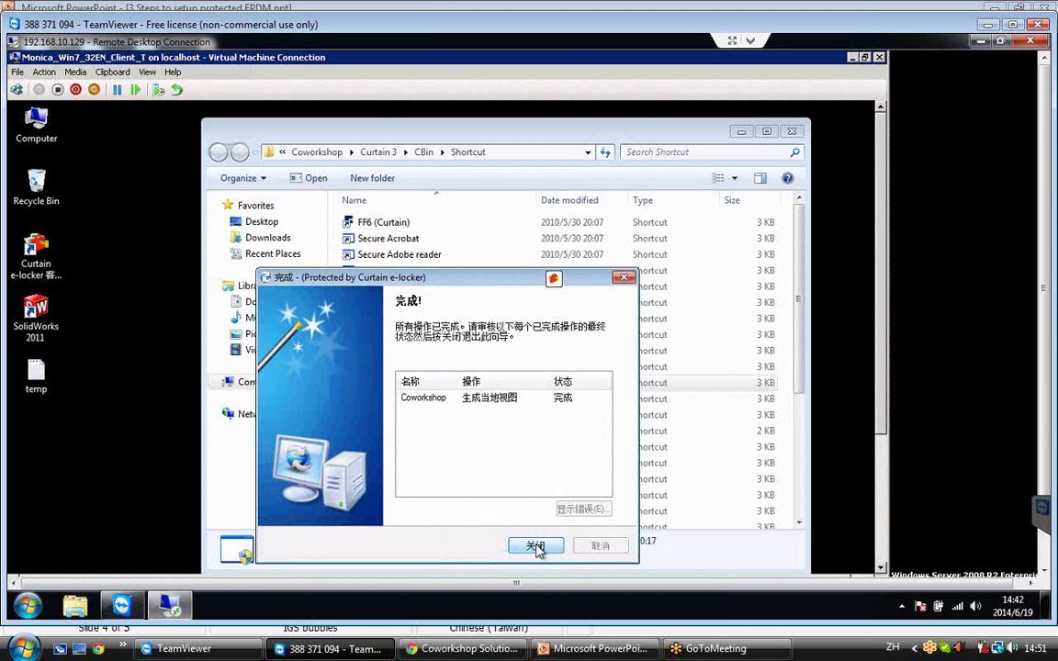
left_click(537, 547)
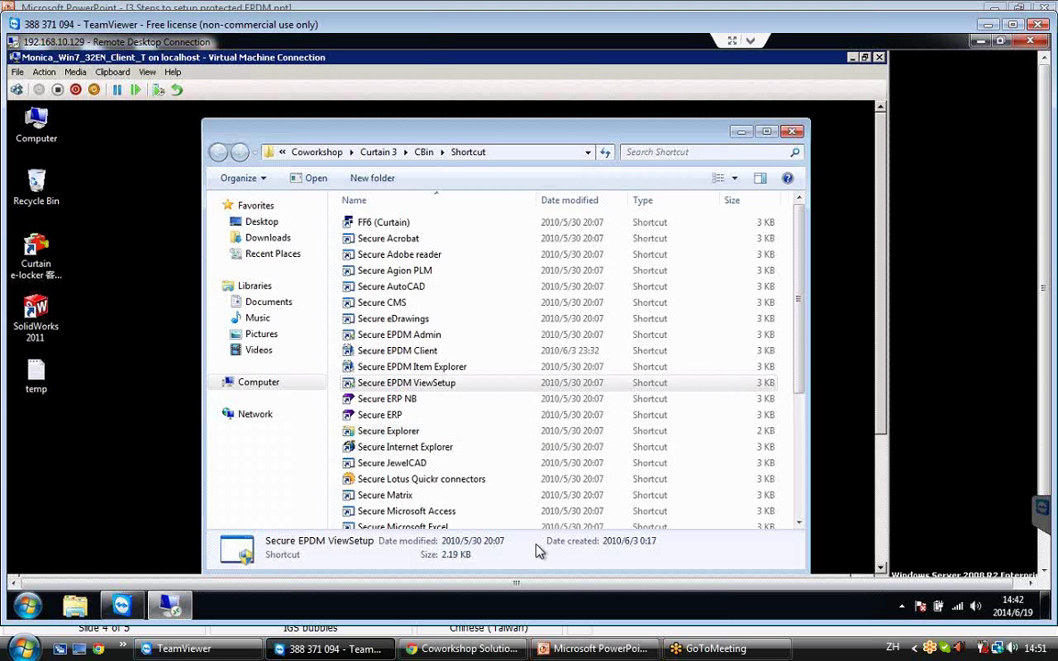
Find the Secure EPDM Client shortcut and open its Properties.
left_click(447, 356)
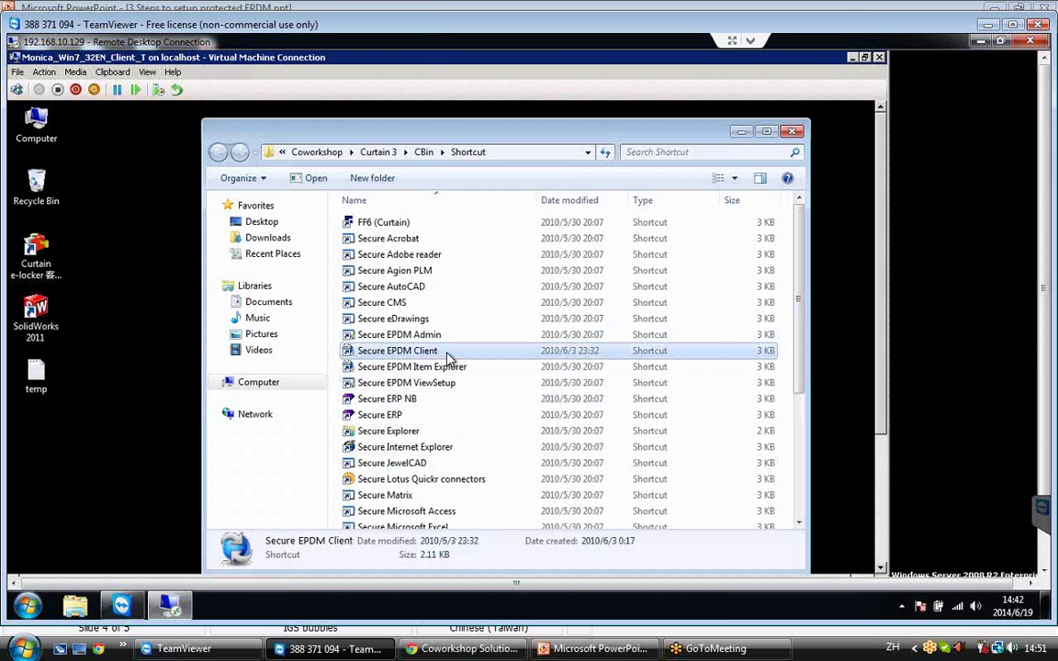
right_click(447, 356)
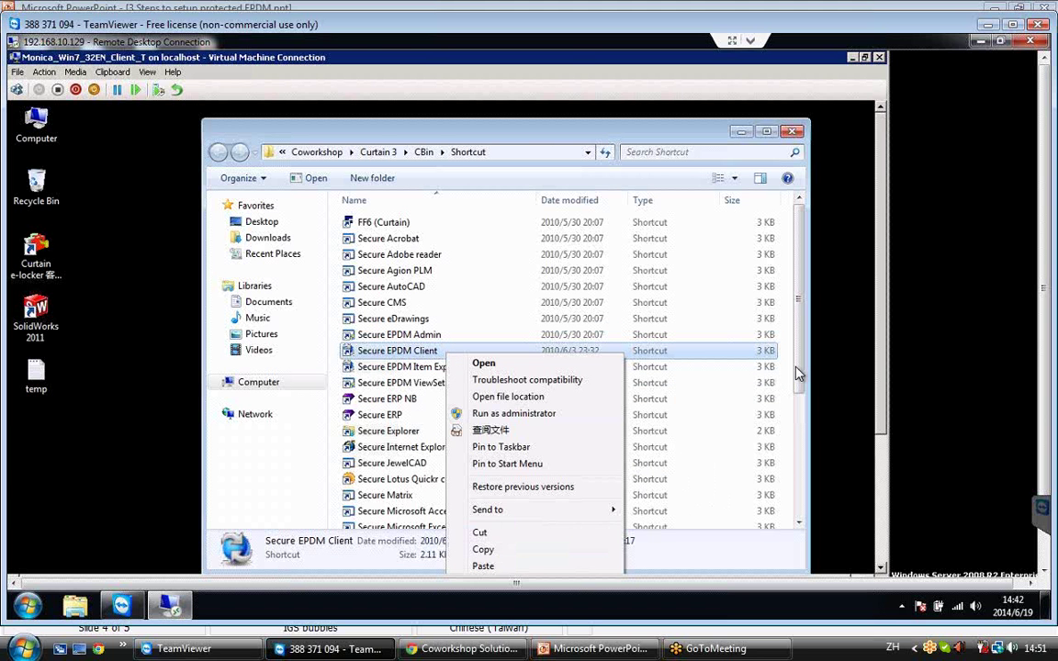
left_click(803, 397)
left_click_drag(803, 397, 805, 419)
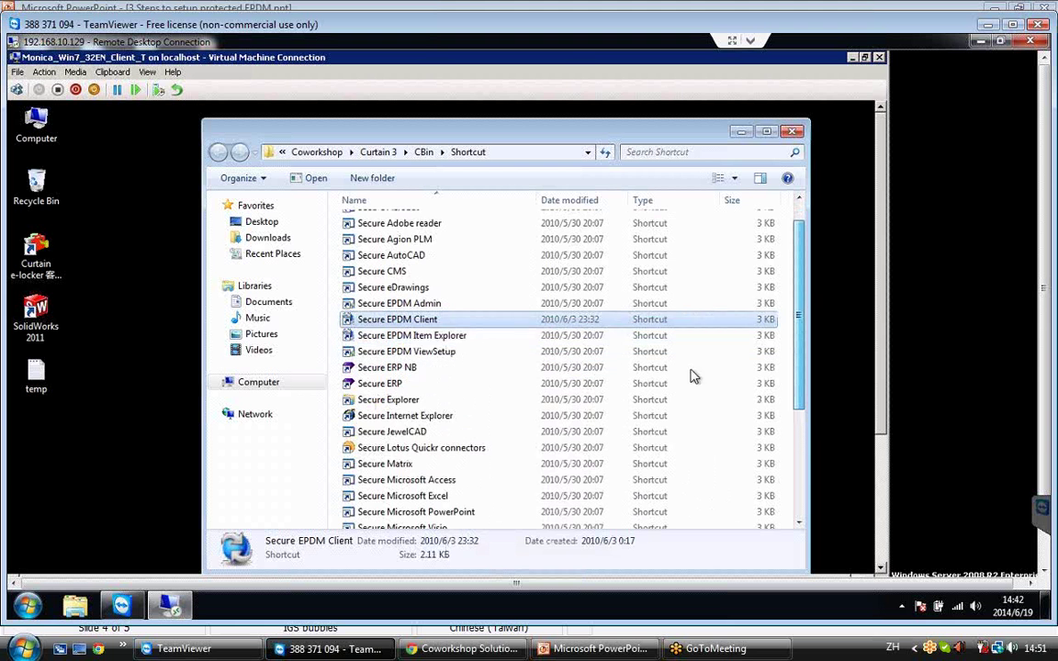
scroll(439, 290, "down", 1)
left_click(442, 287)
right_click(441, 286)
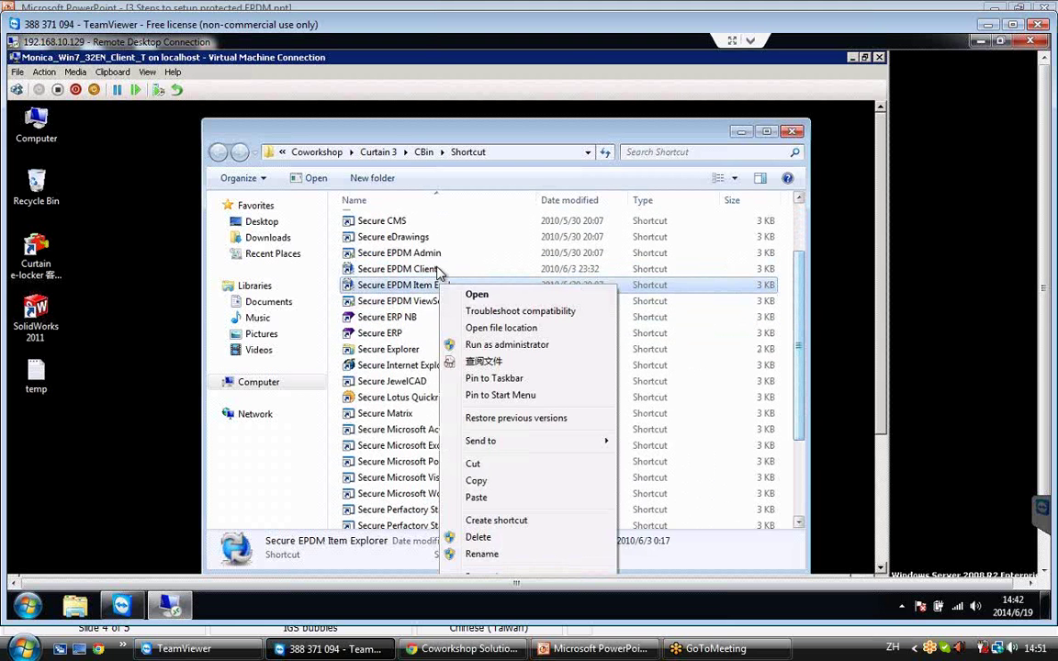
left_click(439, 272)
right_click(437, 271)
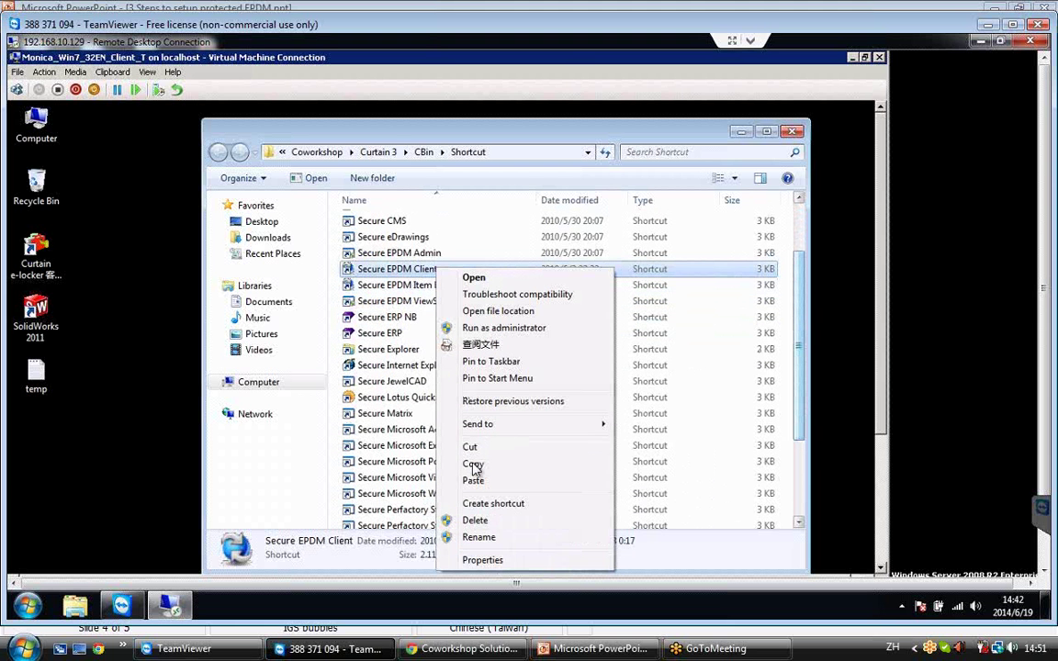
left_click(482, 561)
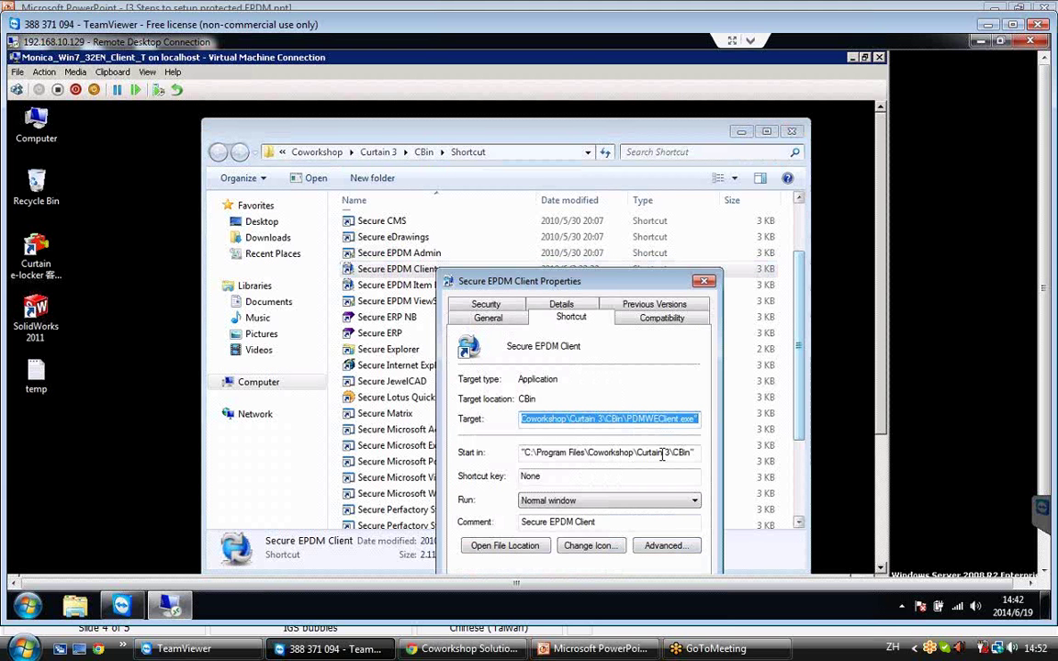
Append "c:\EPDM" to the shortcut target and save it with administrator permission.
left_click(691, 419)
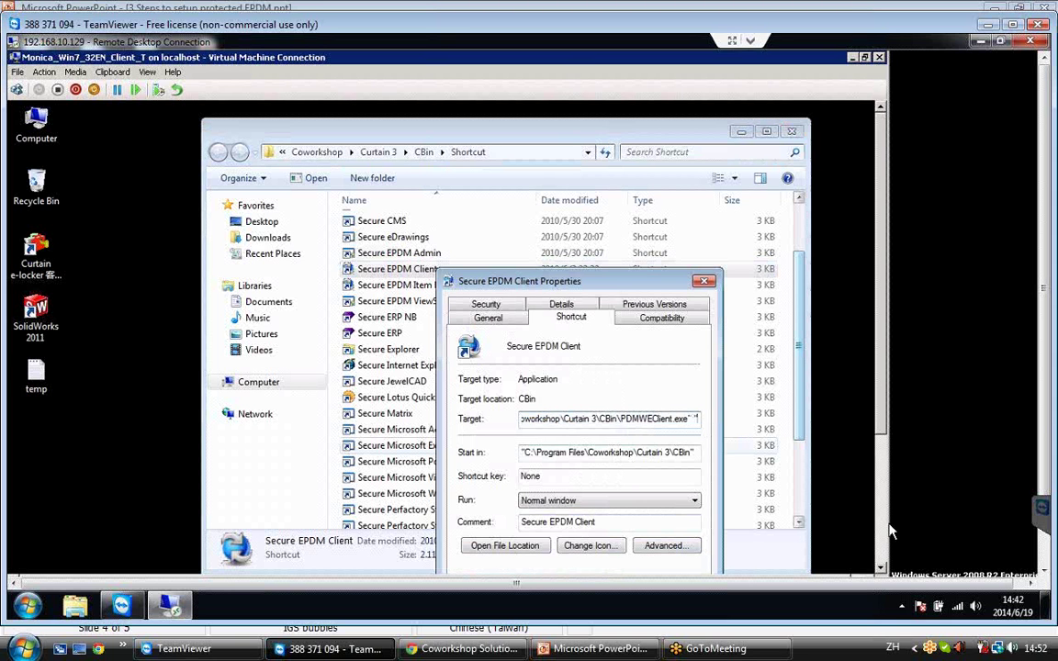
type("\"c")
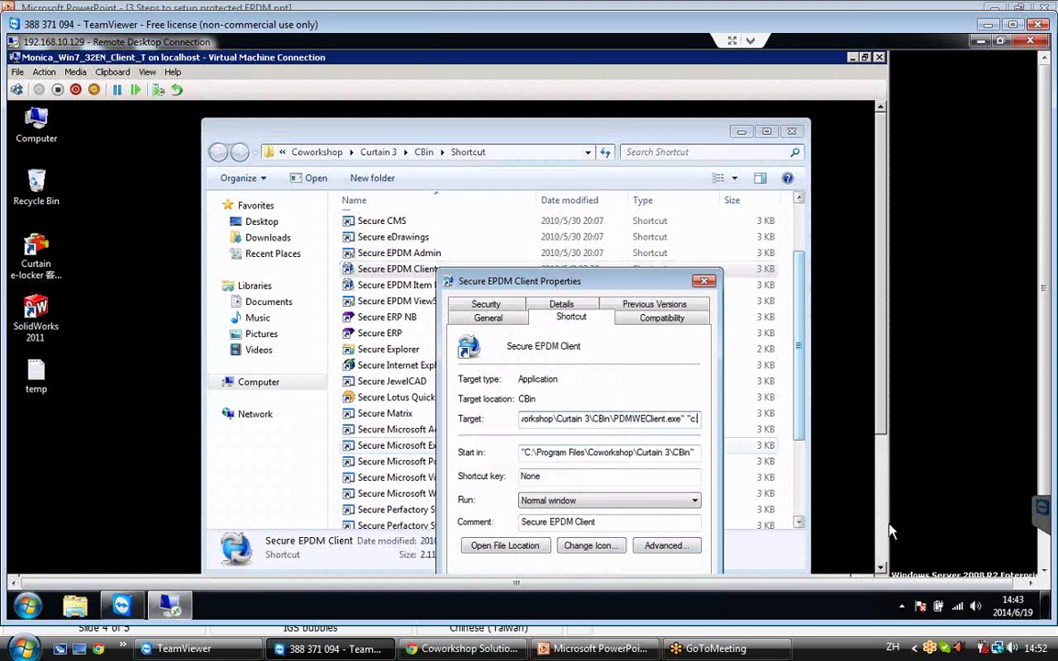
type(":\\EPDM")
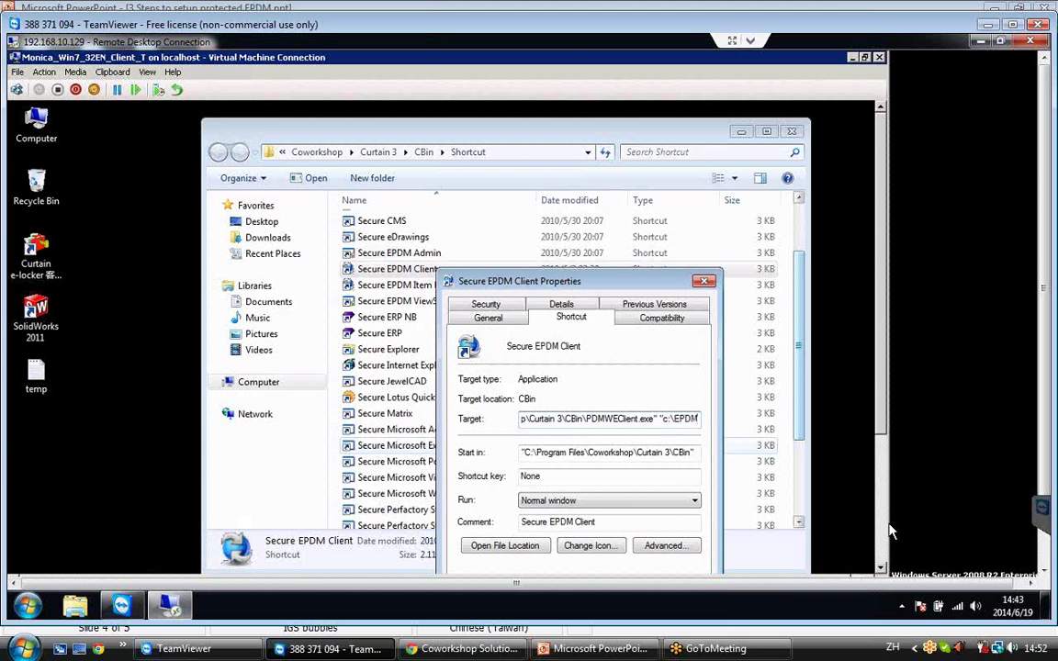
type("\\")
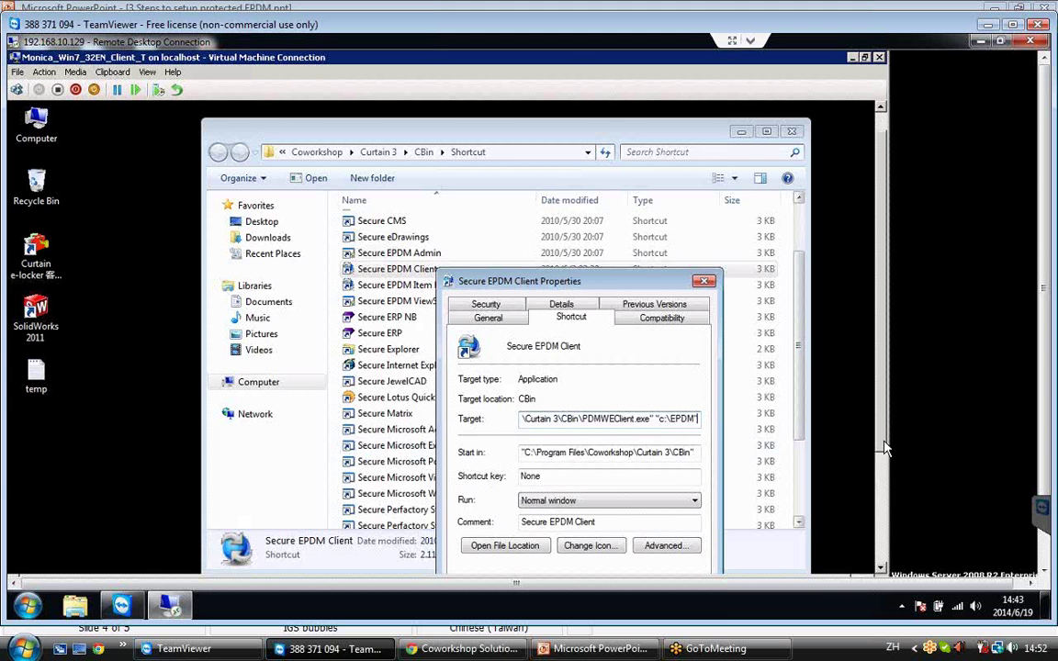
scroll(885, 447, "down", 1)
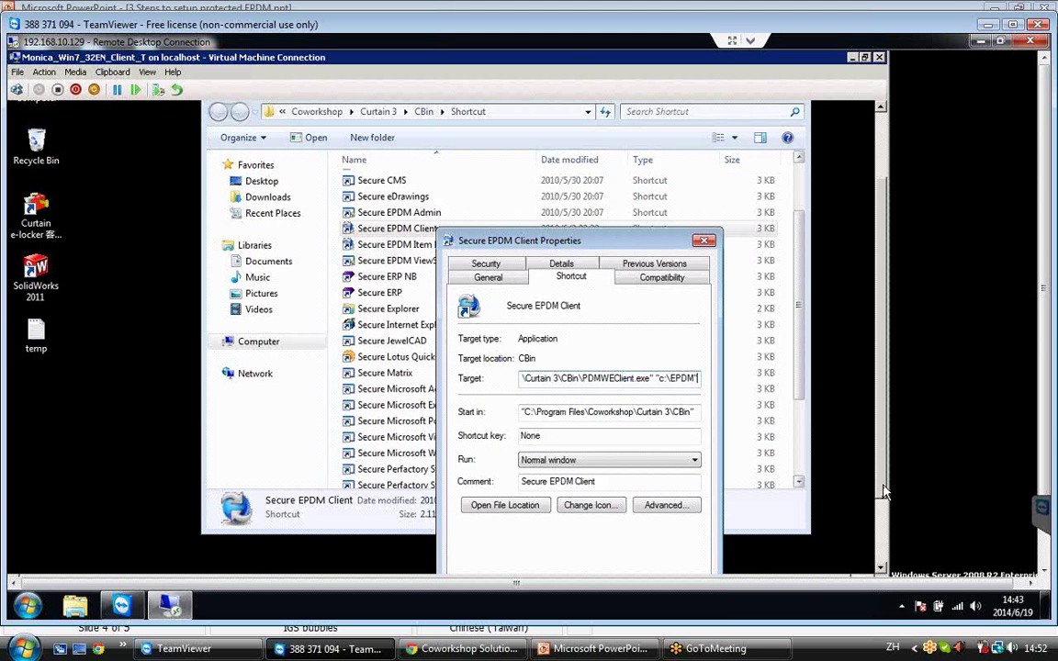
scroll(885, 492, "down", 1)
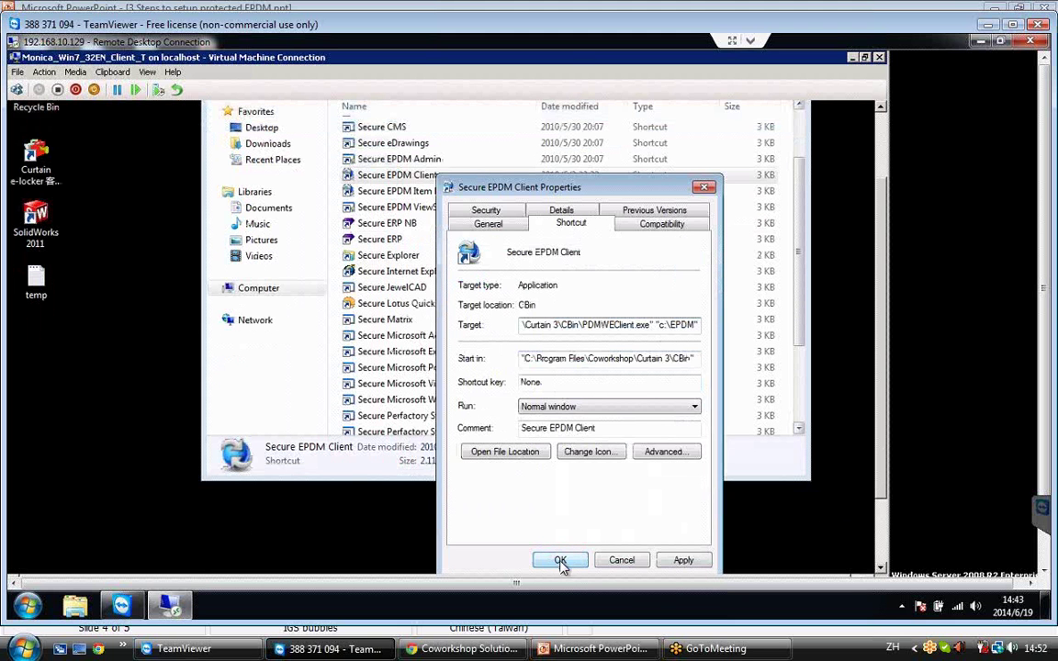
left_click(561, 562)
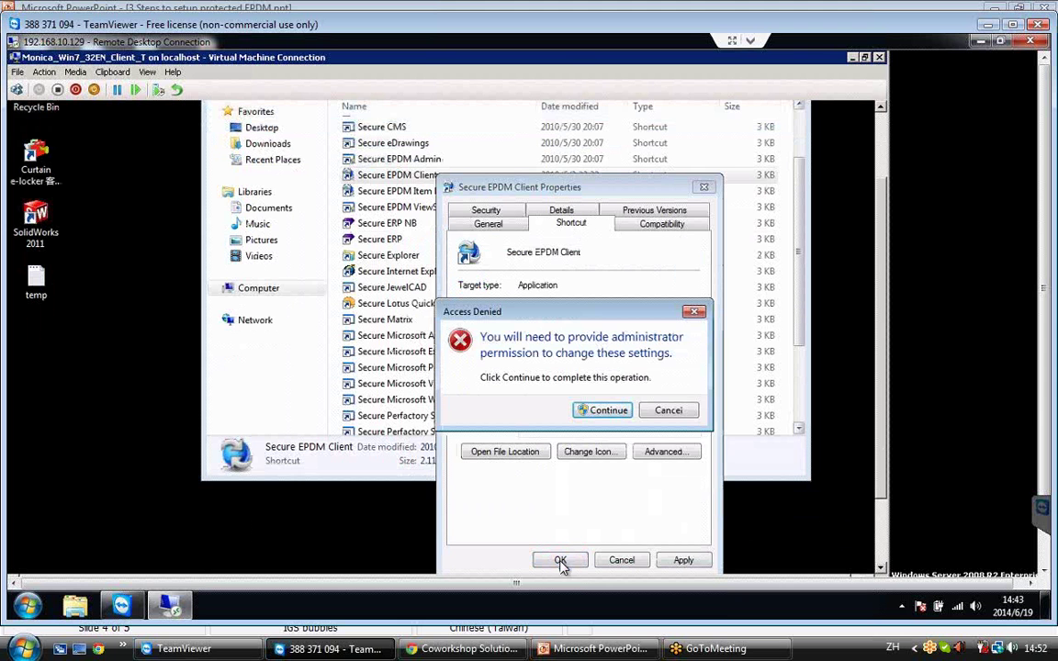
left_click(606, 412)
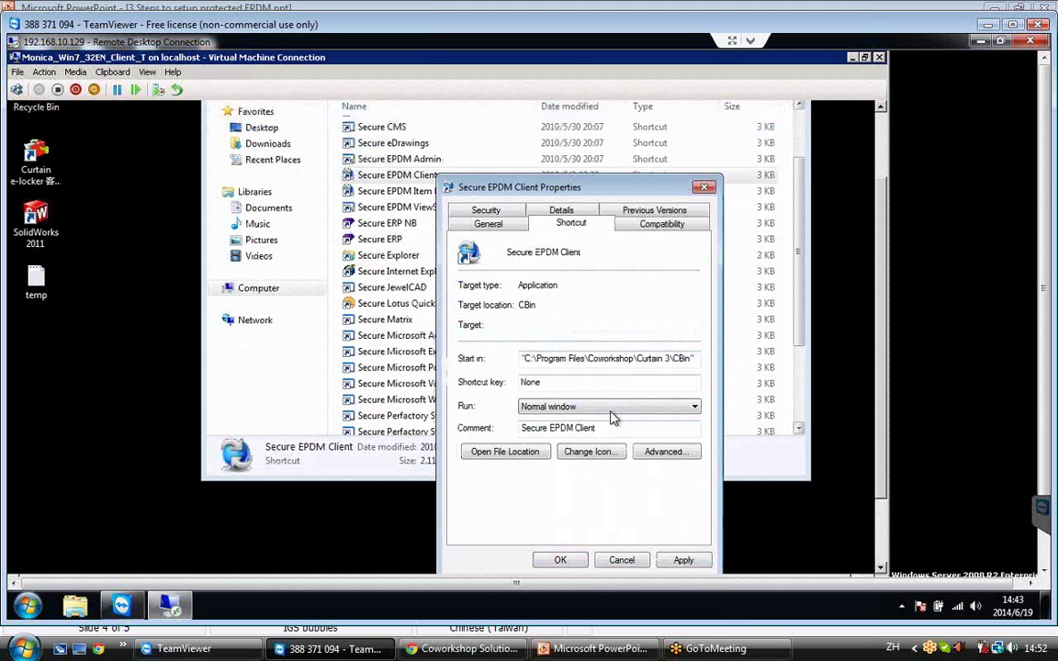
left_click(560, 561)
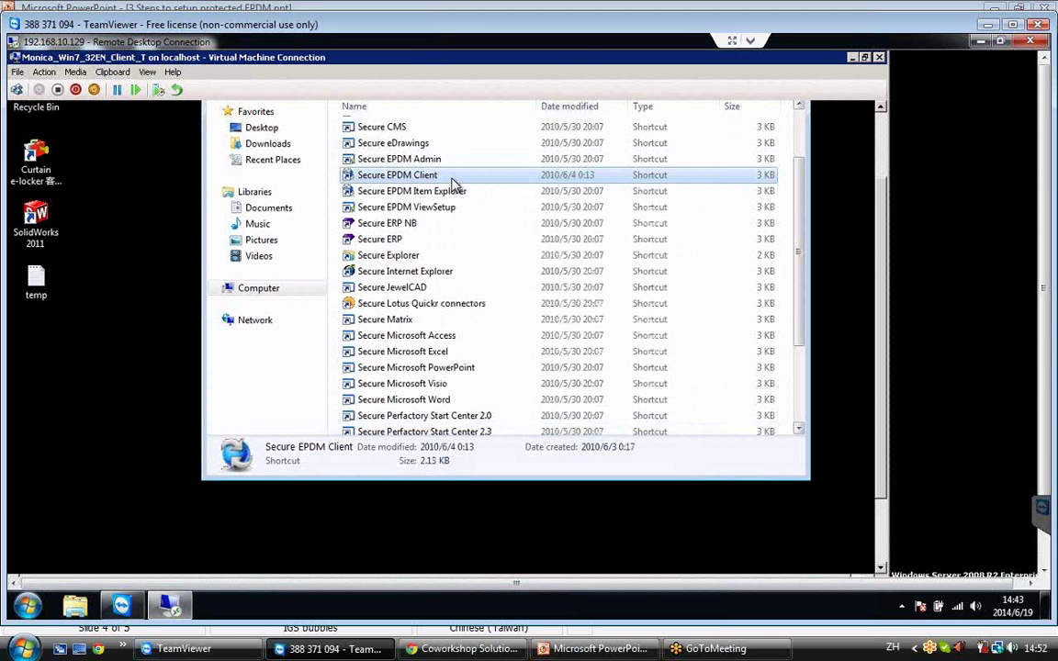
Start Secure EPDM Client, open the Coworkshop vault, and log in with the password.
double_click(452, 183)
double_click(453, 183)
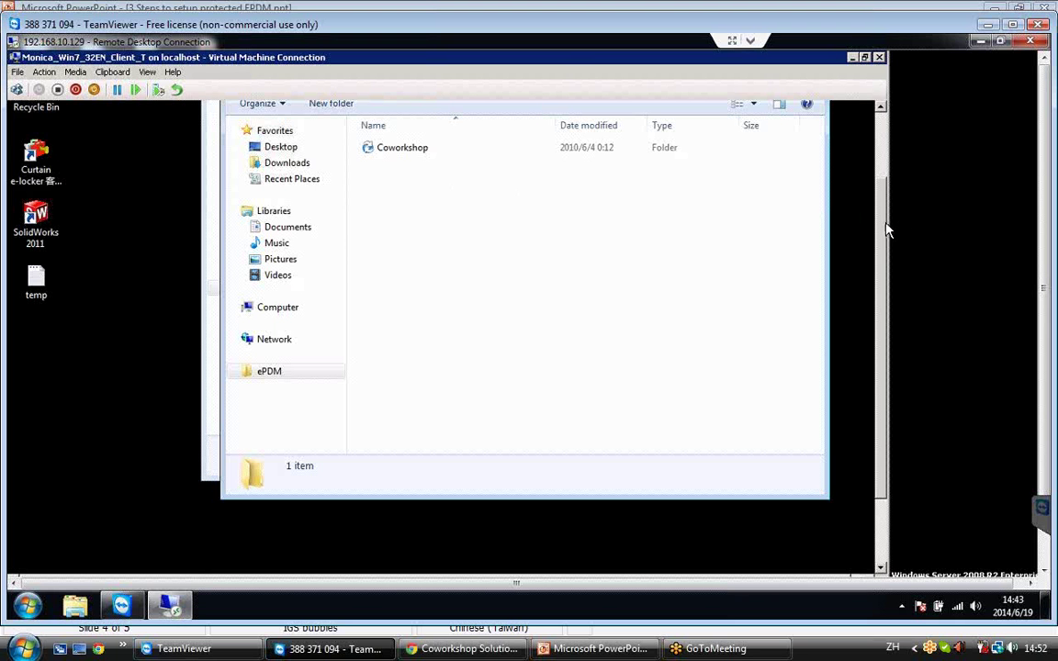
scroll(414, 229, "up", 1)
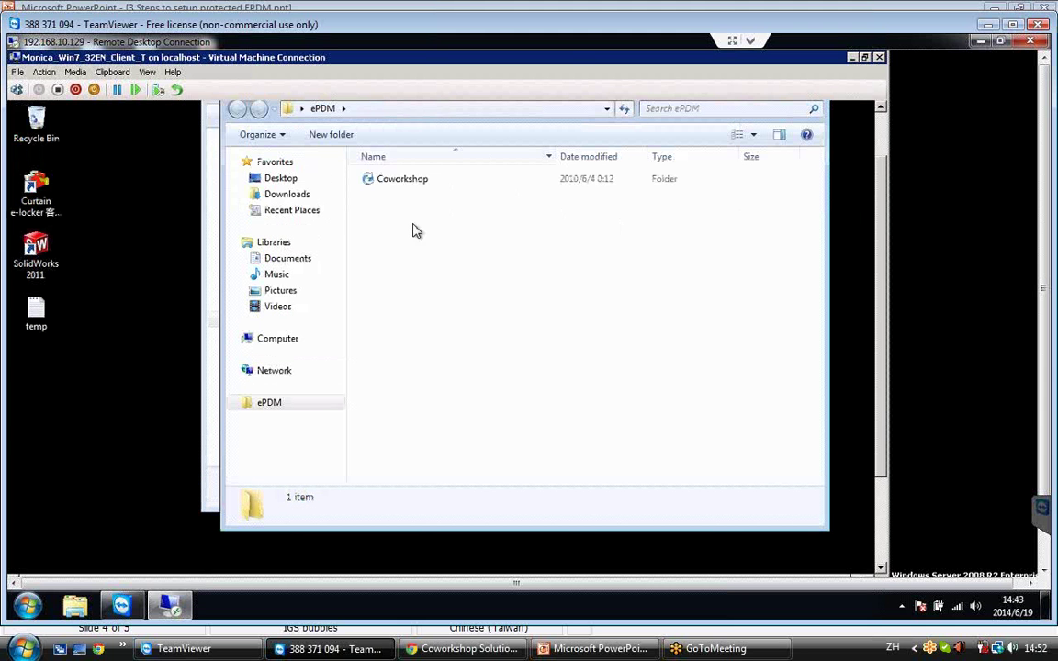
double_click(389, 181)
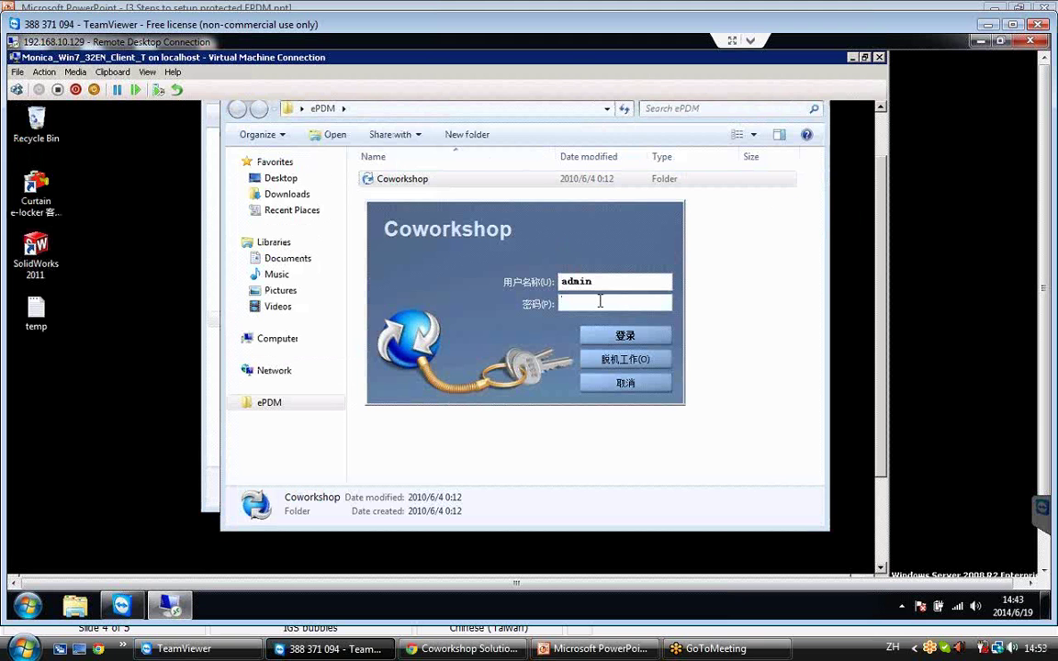
type("*******")
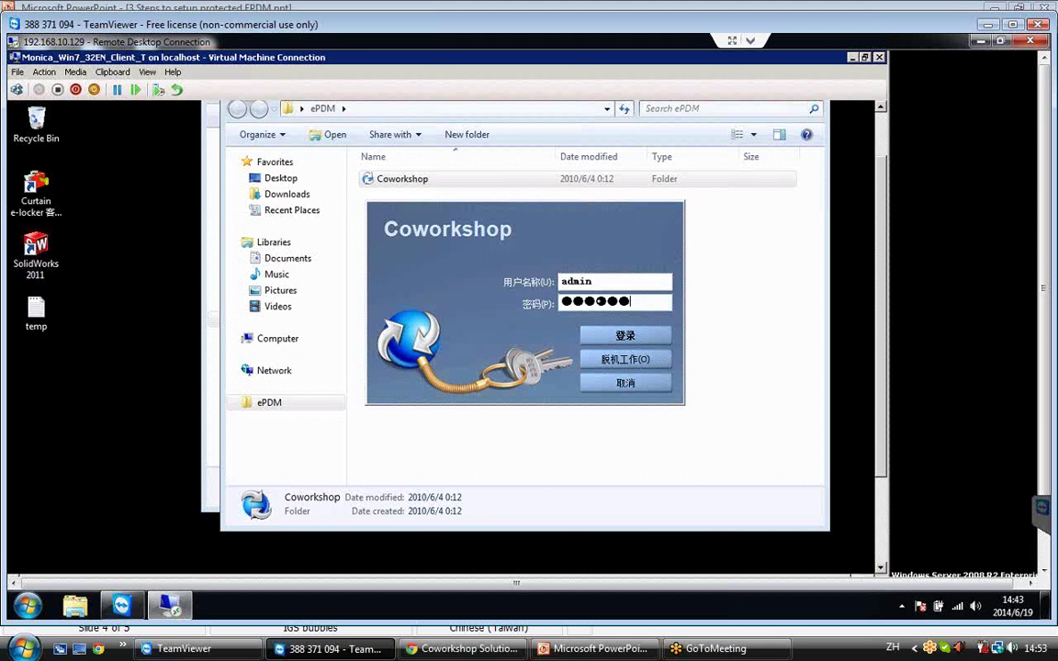
type("***")
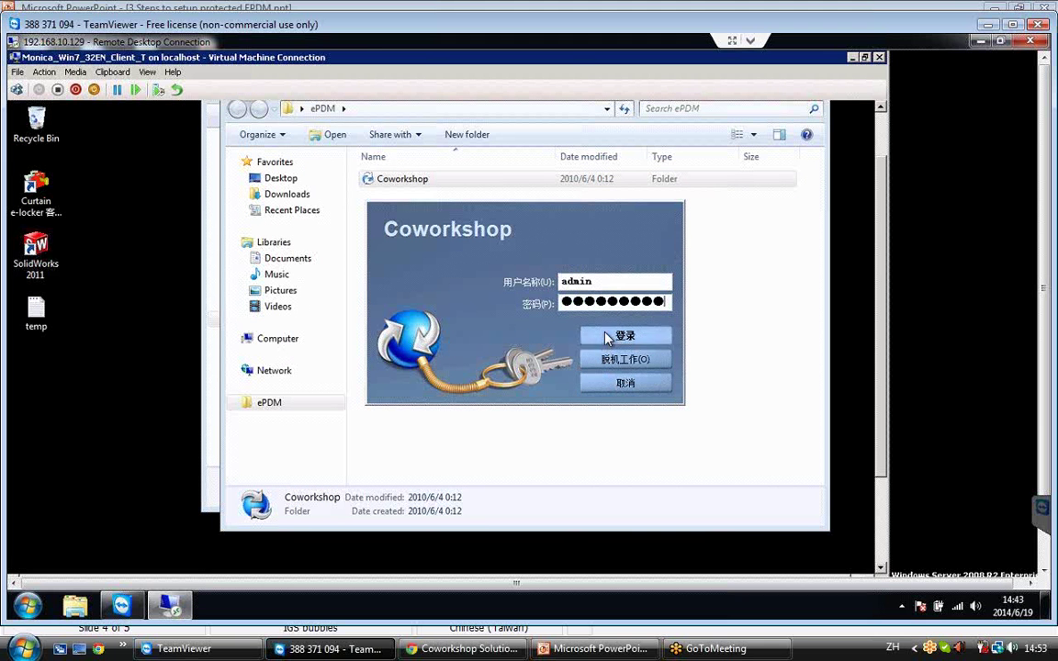
left_click(607, 339)
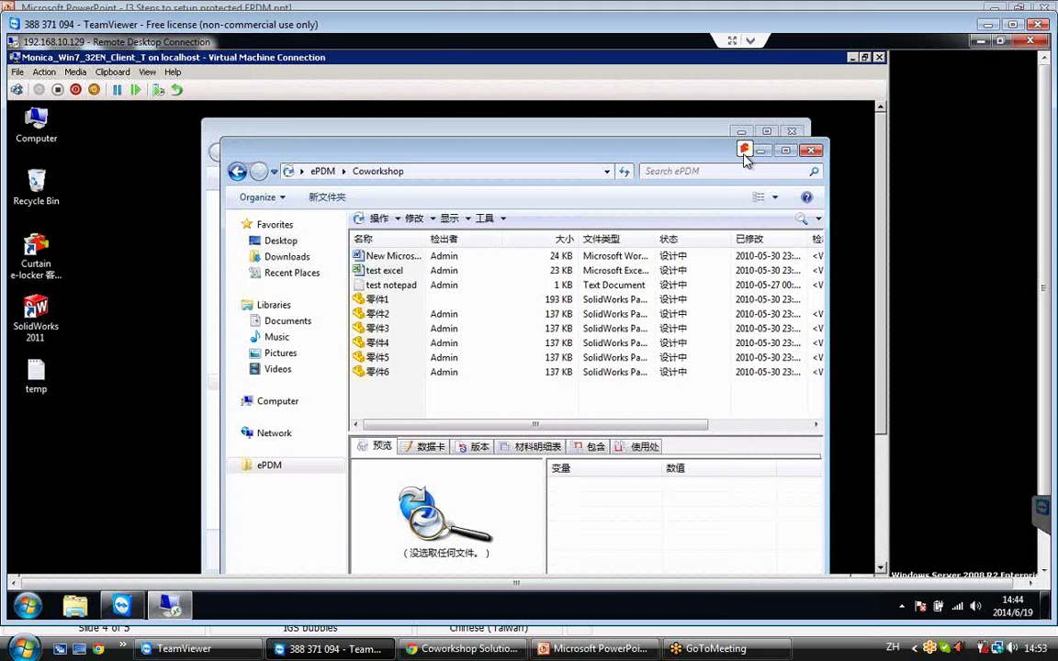
Review the window's Curtain e-locker permissions, then select part 零件1 to open it in SolidWorks.
left_click(743, 151)
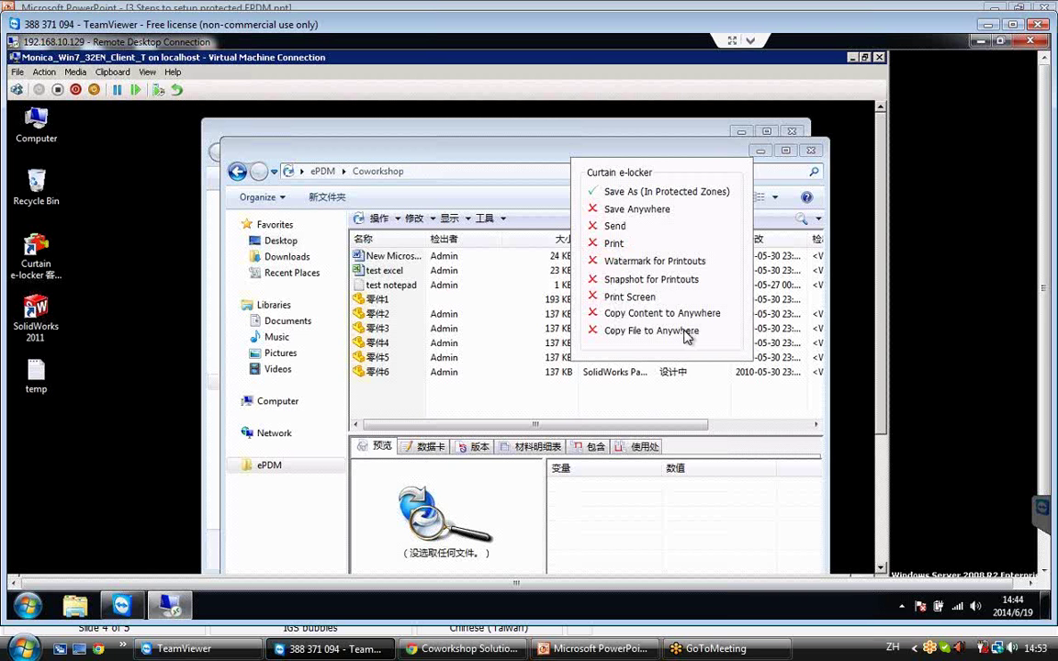
left_click(471, 143)
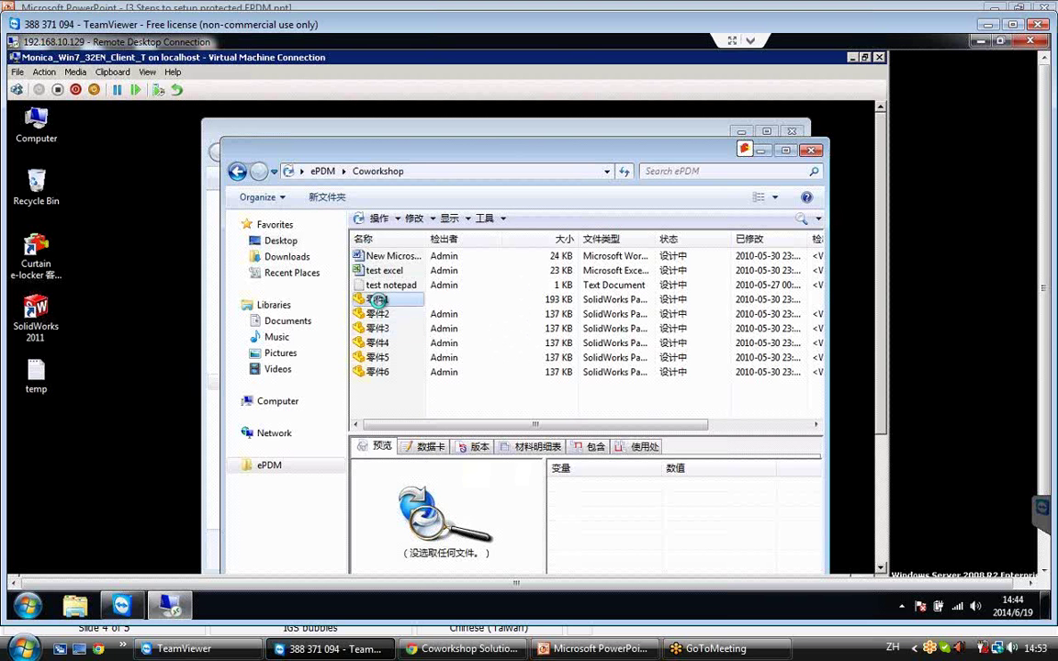
left_click(379, 303)
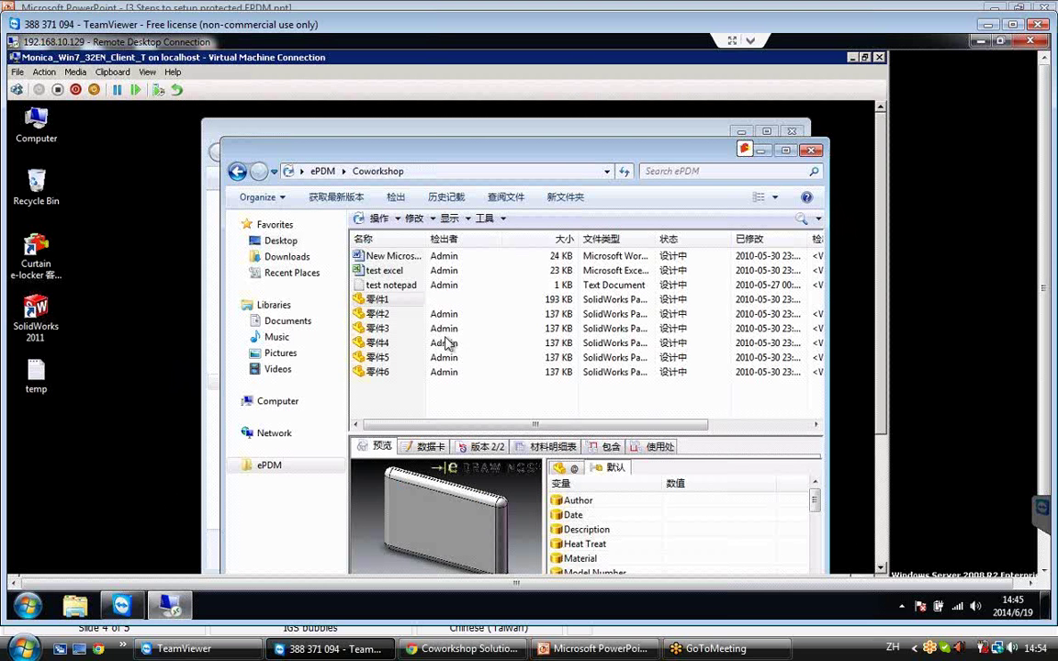
left_click(390, 302)
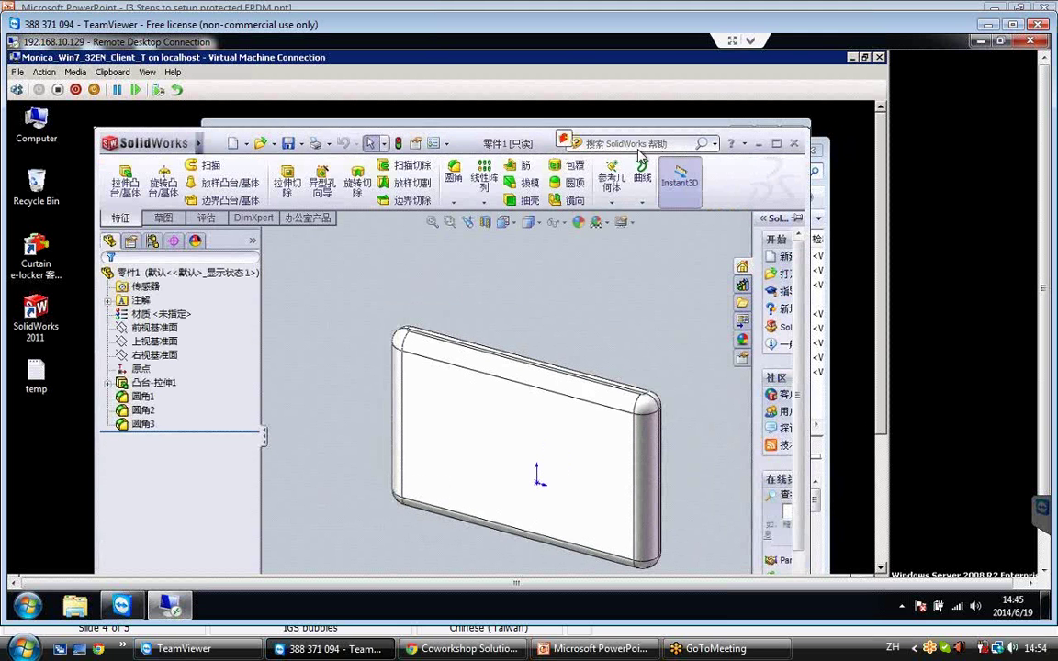
Check SolidWorks' Curtain e-locker permissions, then start saving 零件1 via 另存为 (Save As).
left_click(564, 140)
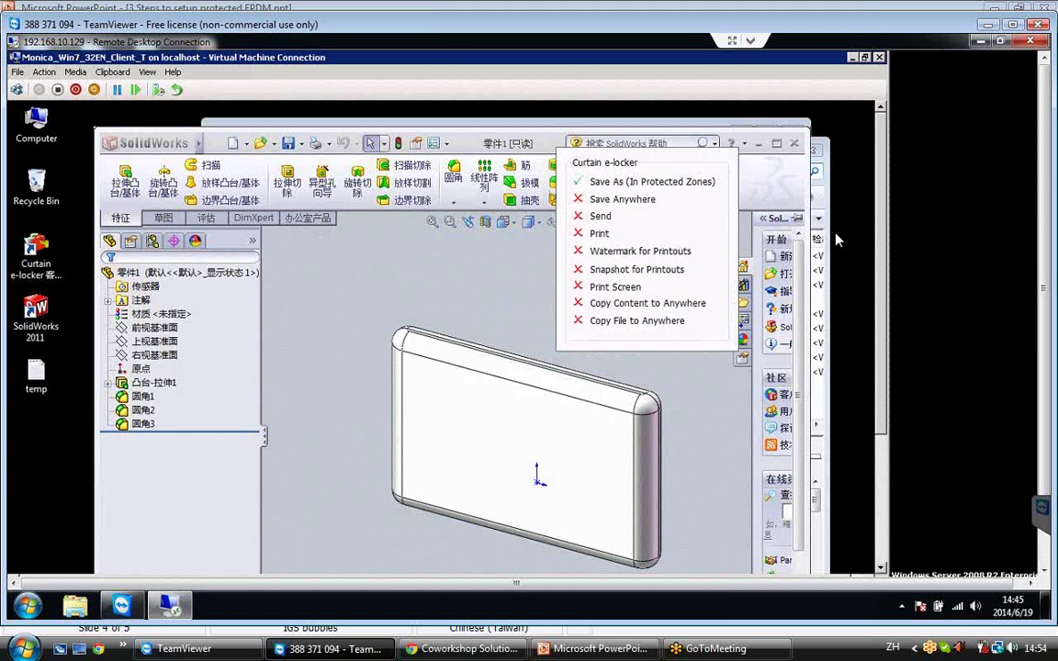
left_click(768, 194)
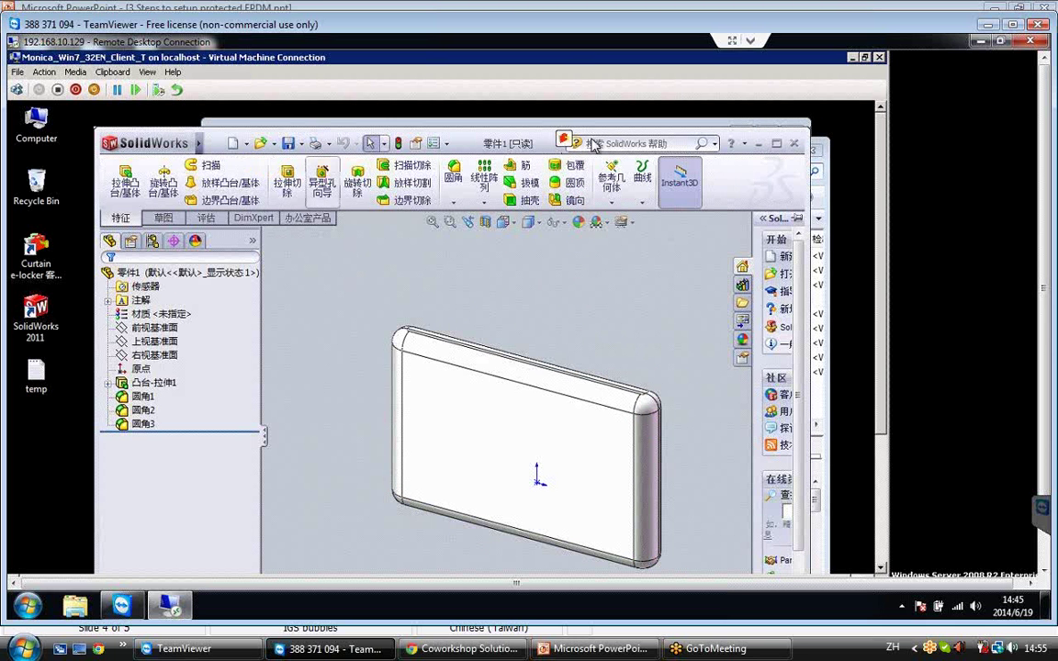
left_click(301, 145)
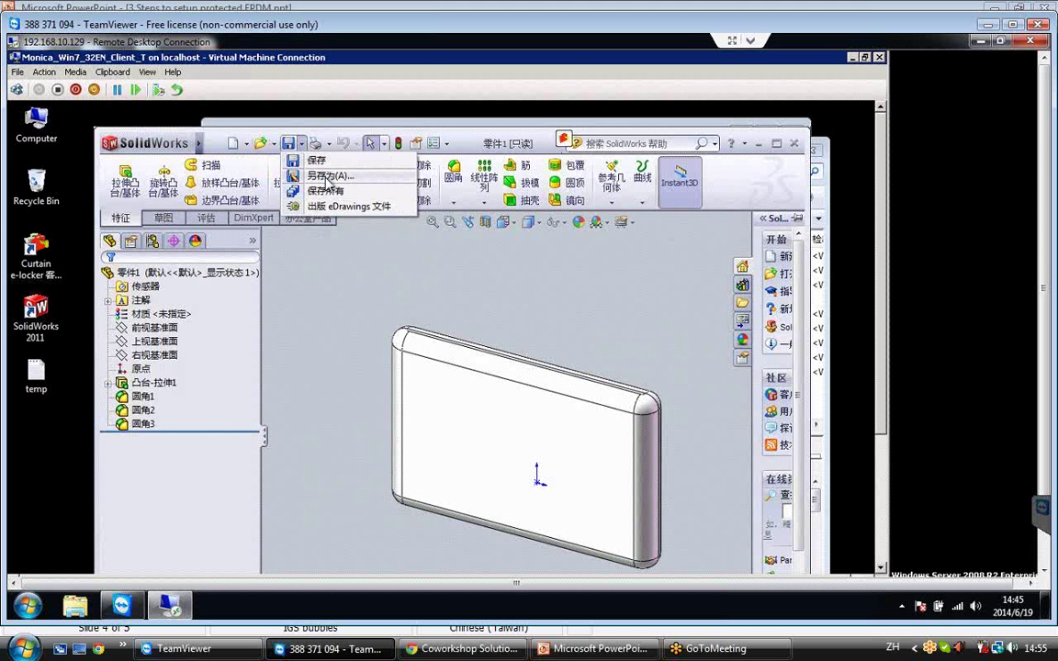
left_click(327, 176)
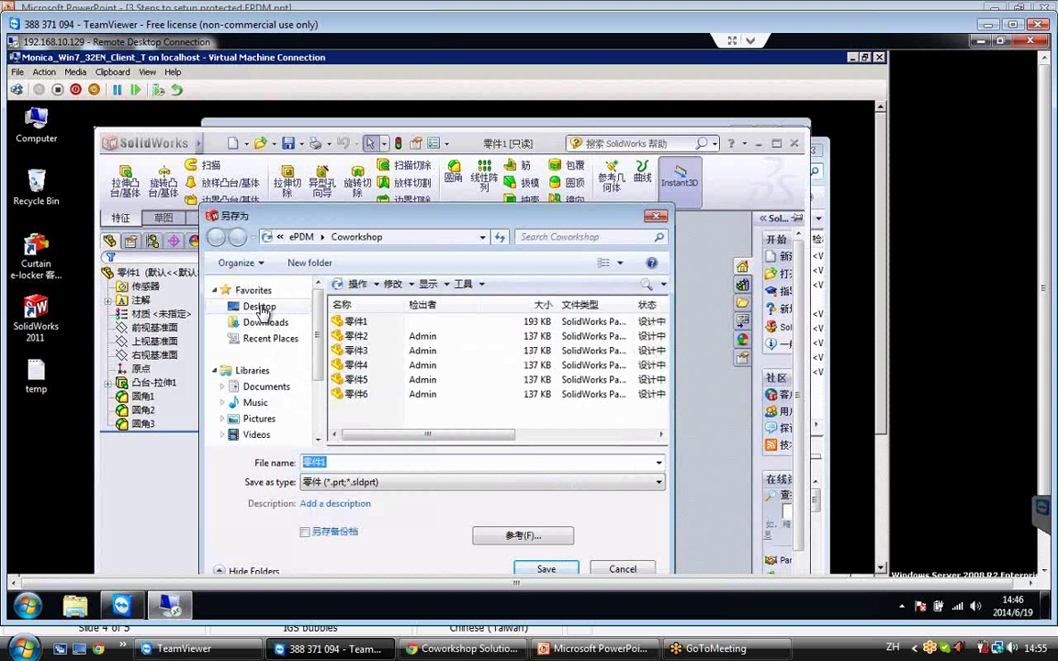
Try saving a copy of part 零件1 to the Desktop, which gets refused.
left_click(260, 309)
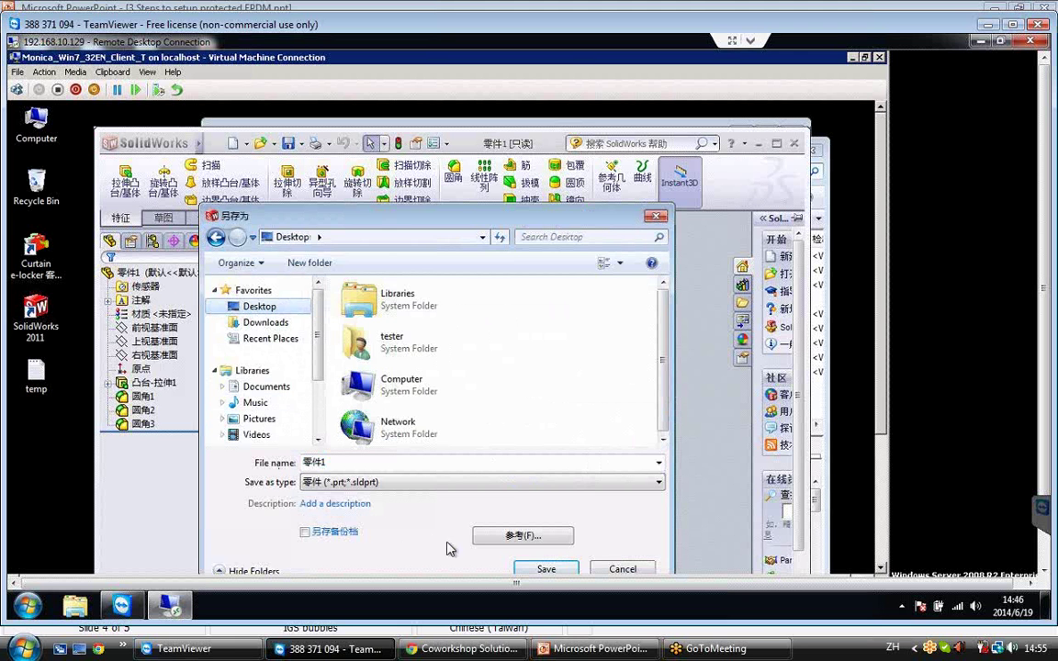
left_click(546, 571)
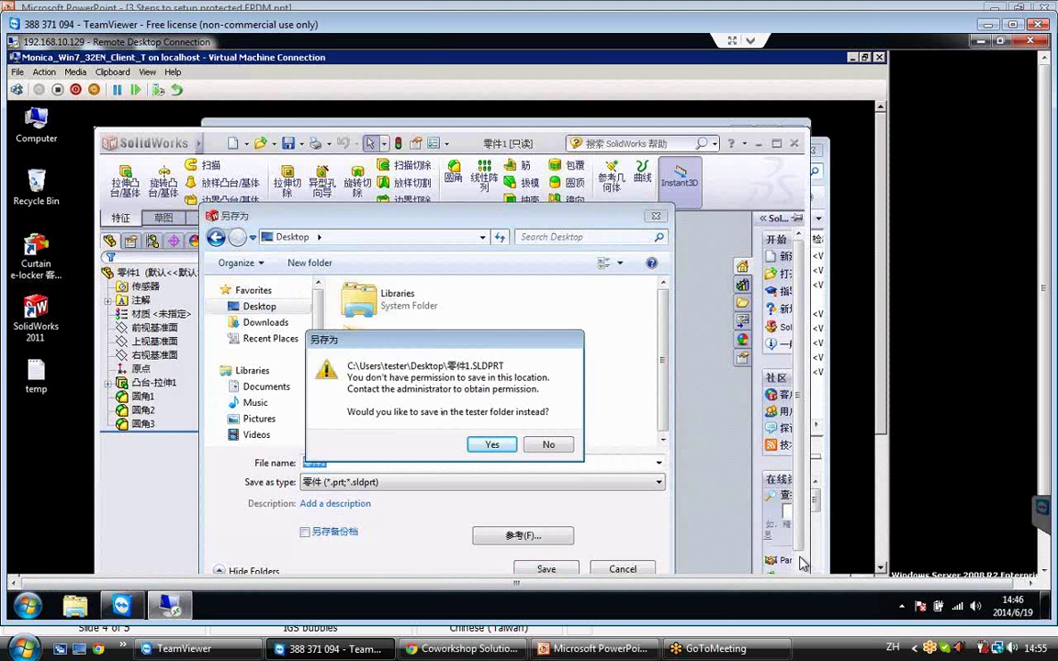
left_click(880, 546)
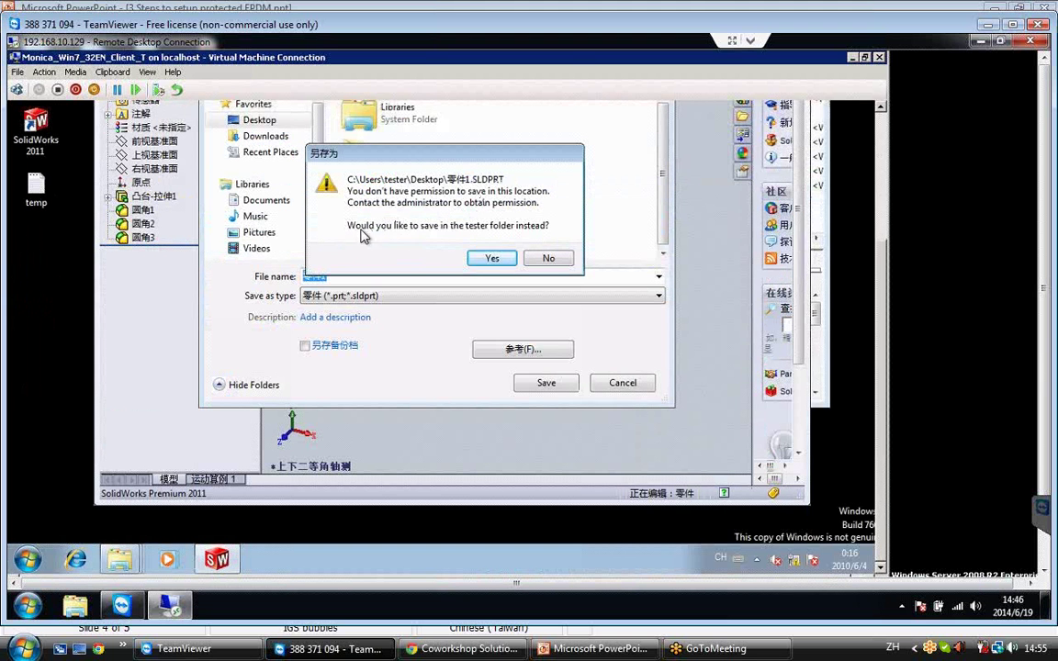
Accept the home-folder fallback, then decline that save and cancel the Save As dialog.
key("Return")
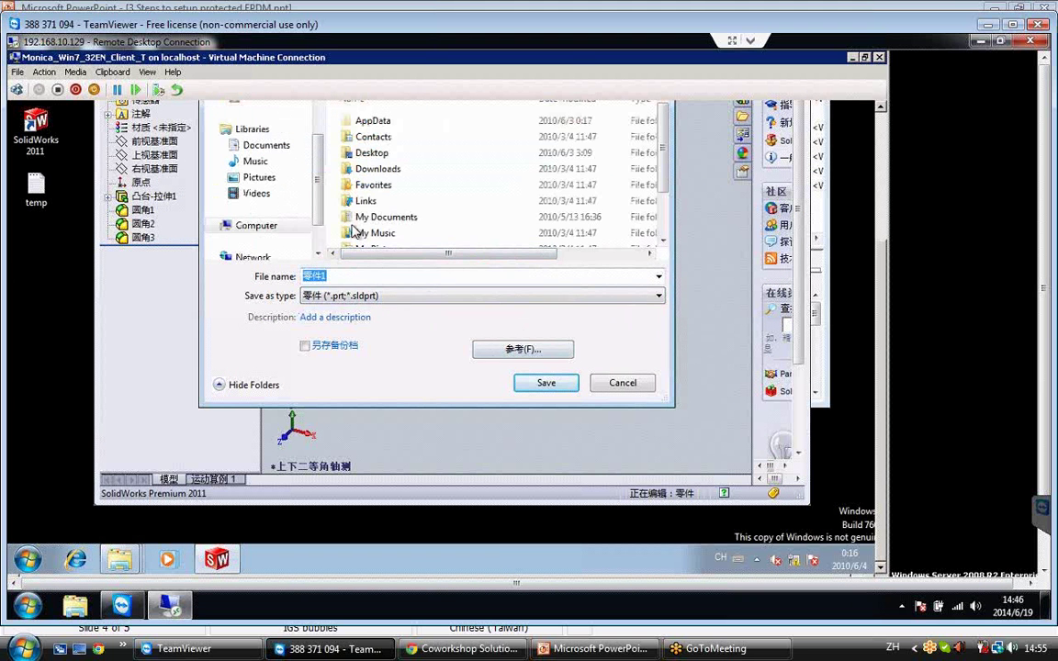
left_click(540, 387)
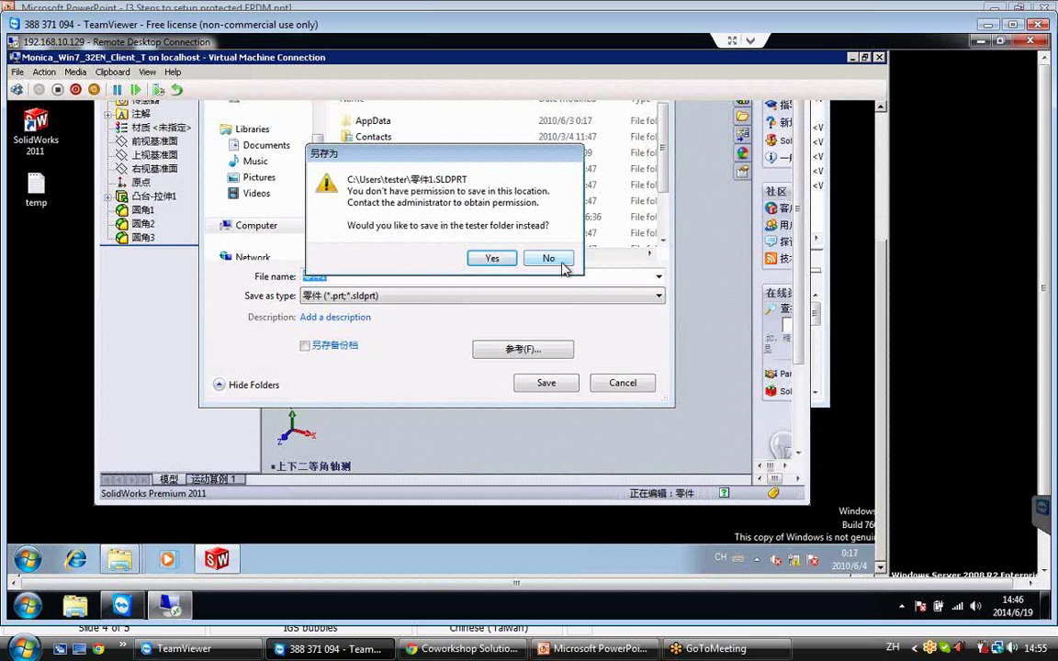
left_click(549, 260)
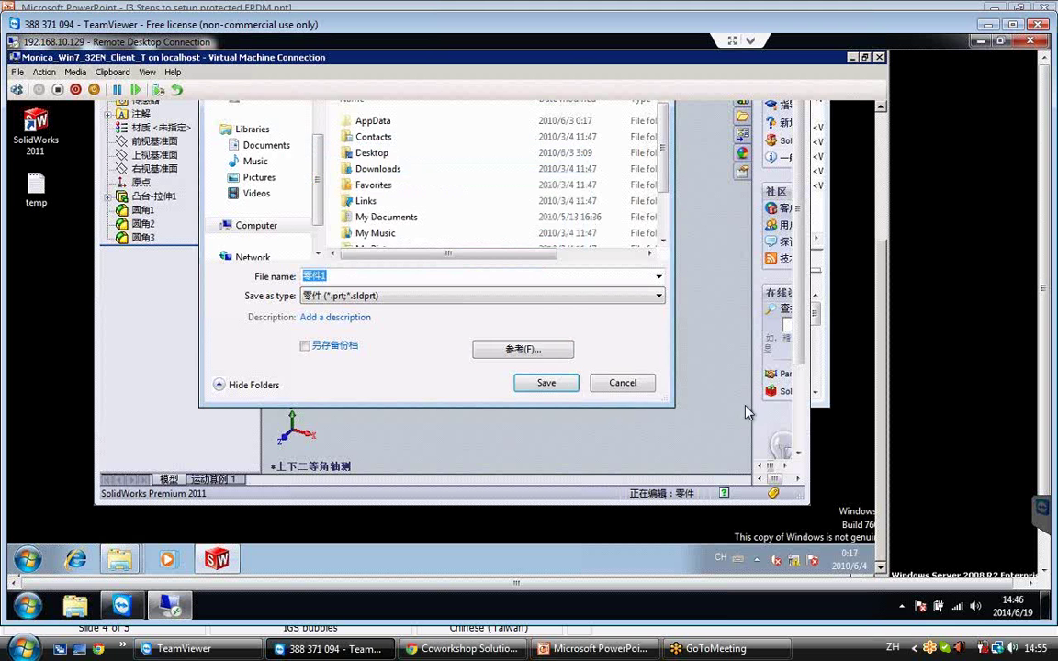
left_click(625, 384)
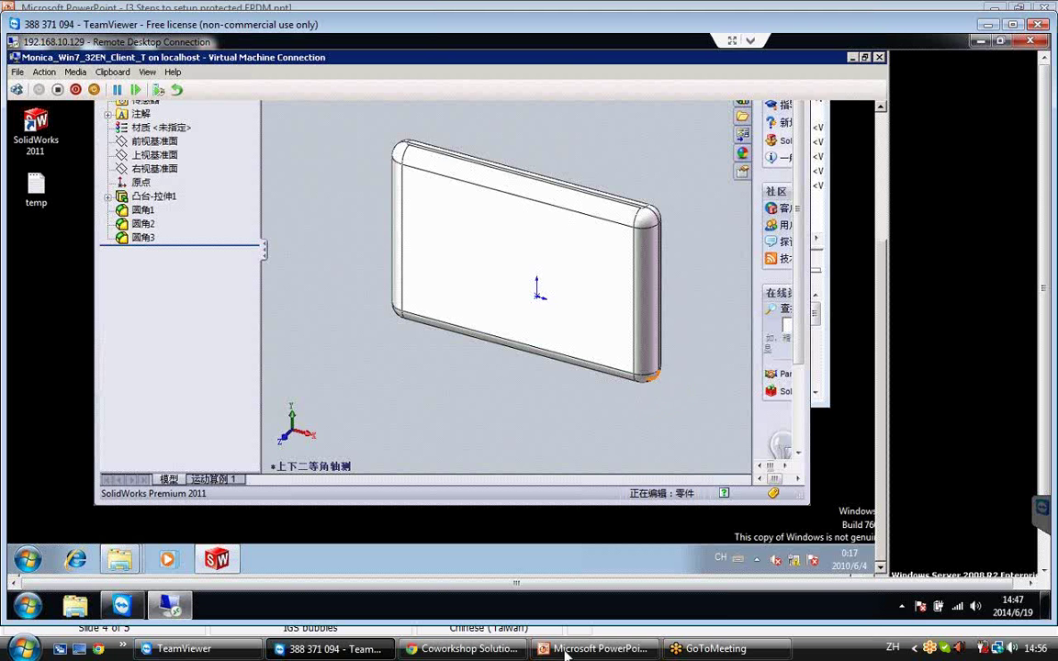
left_click(470, 649)
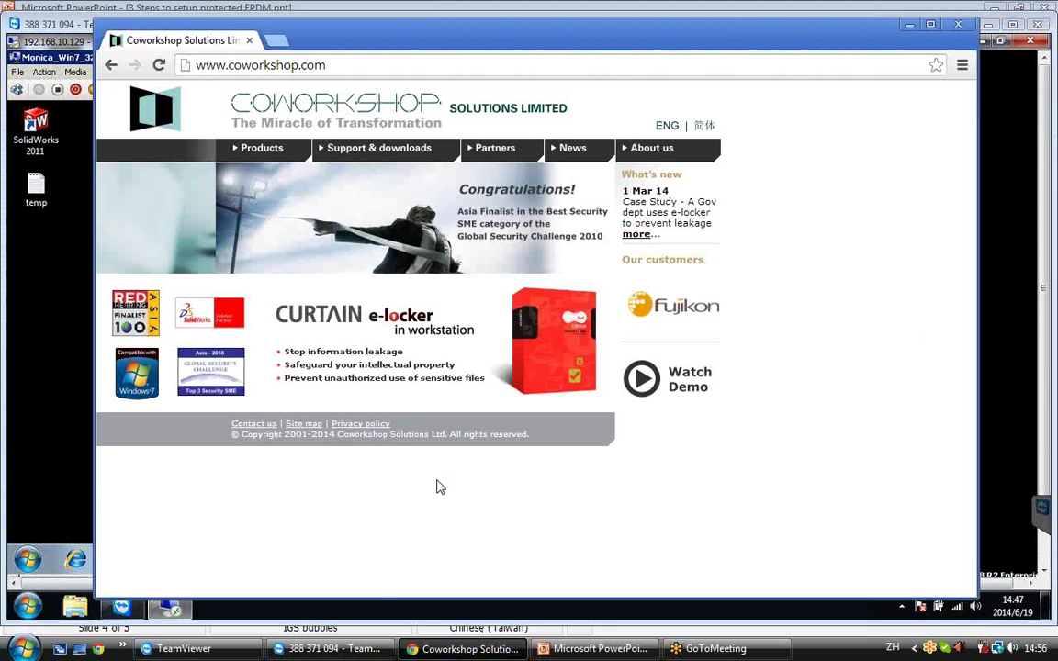
mouse_move(365, 153)
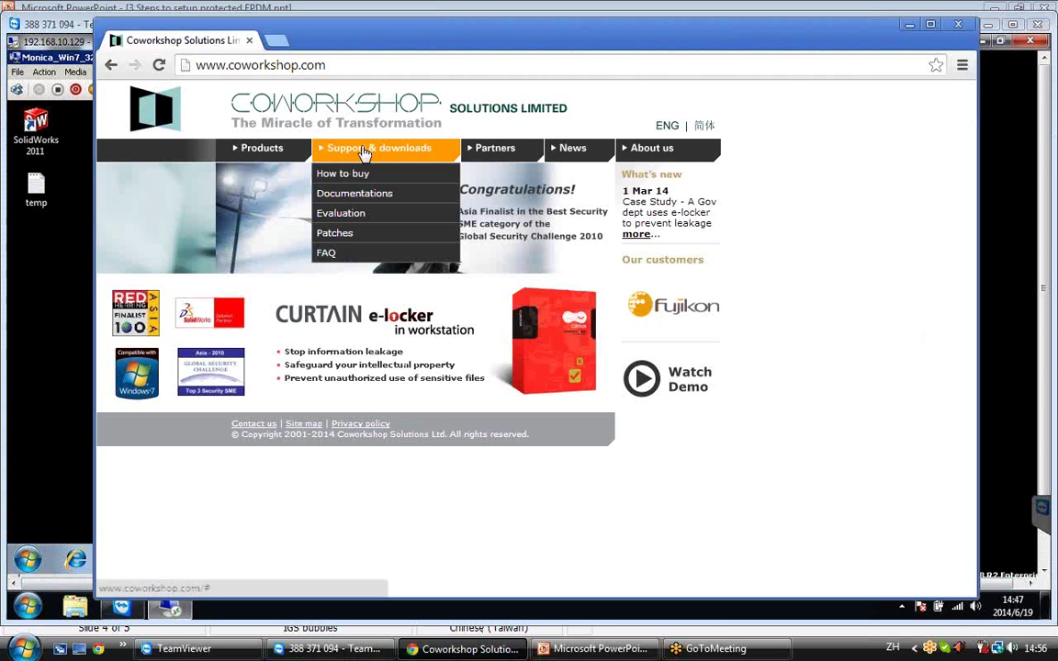